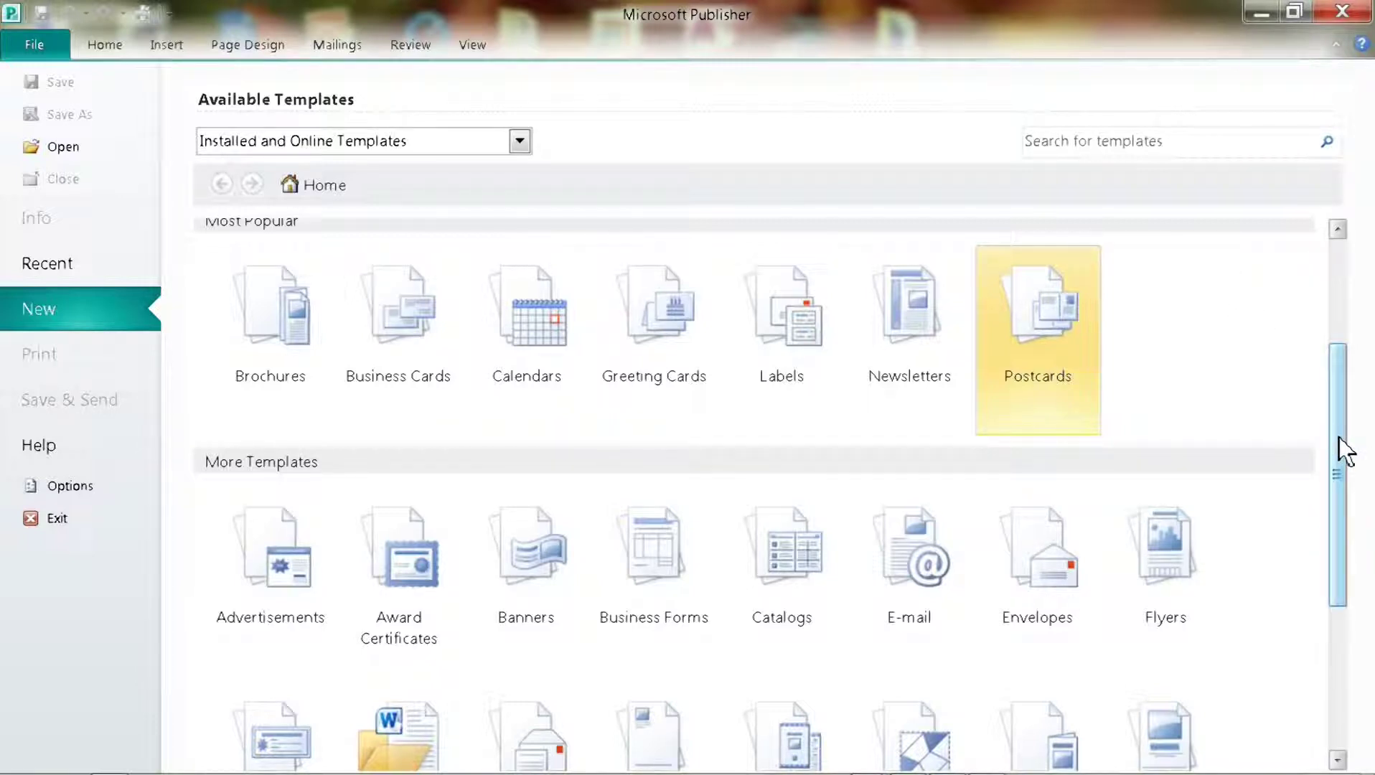
Create a new publication from the installed Celtic Knotwork template in the Award Certificates category.
drag(1338, 437, 1339, 533)
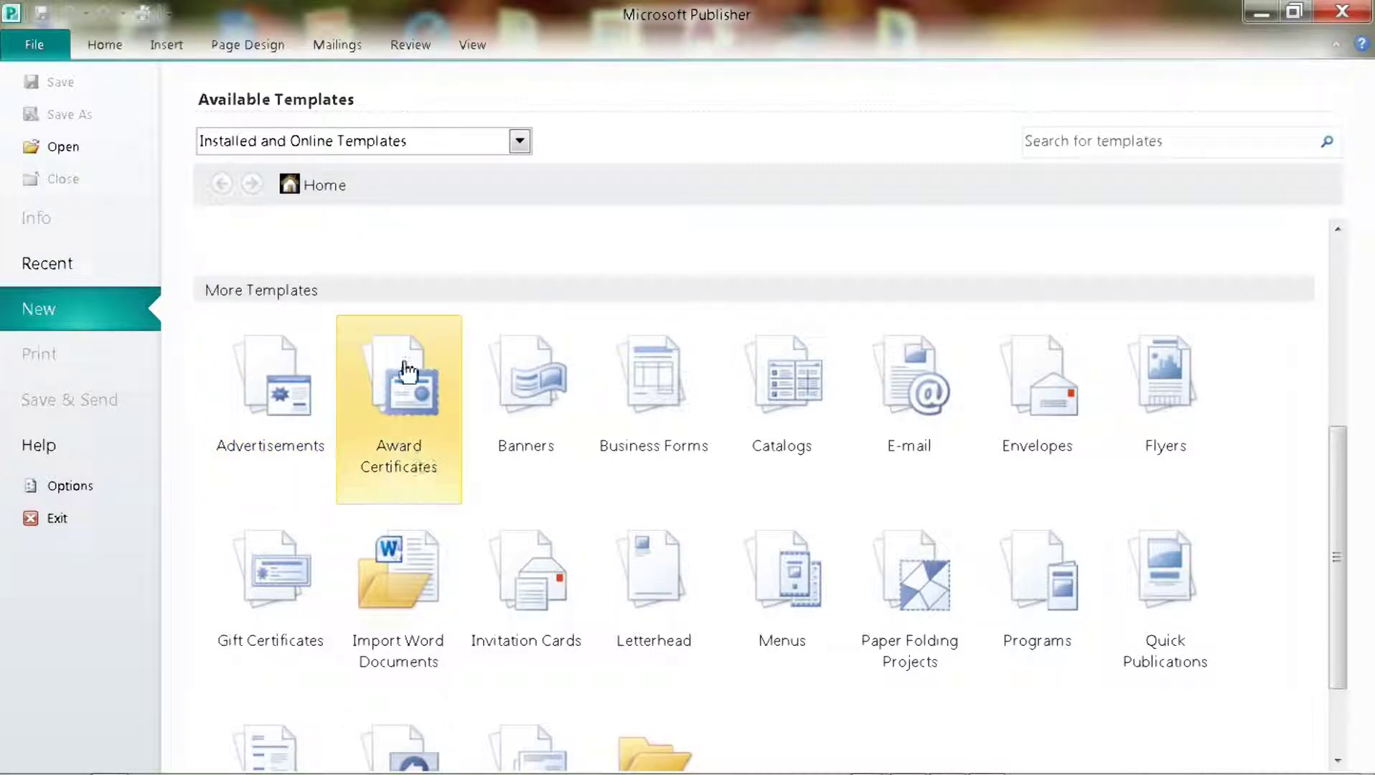
click(414, 408)
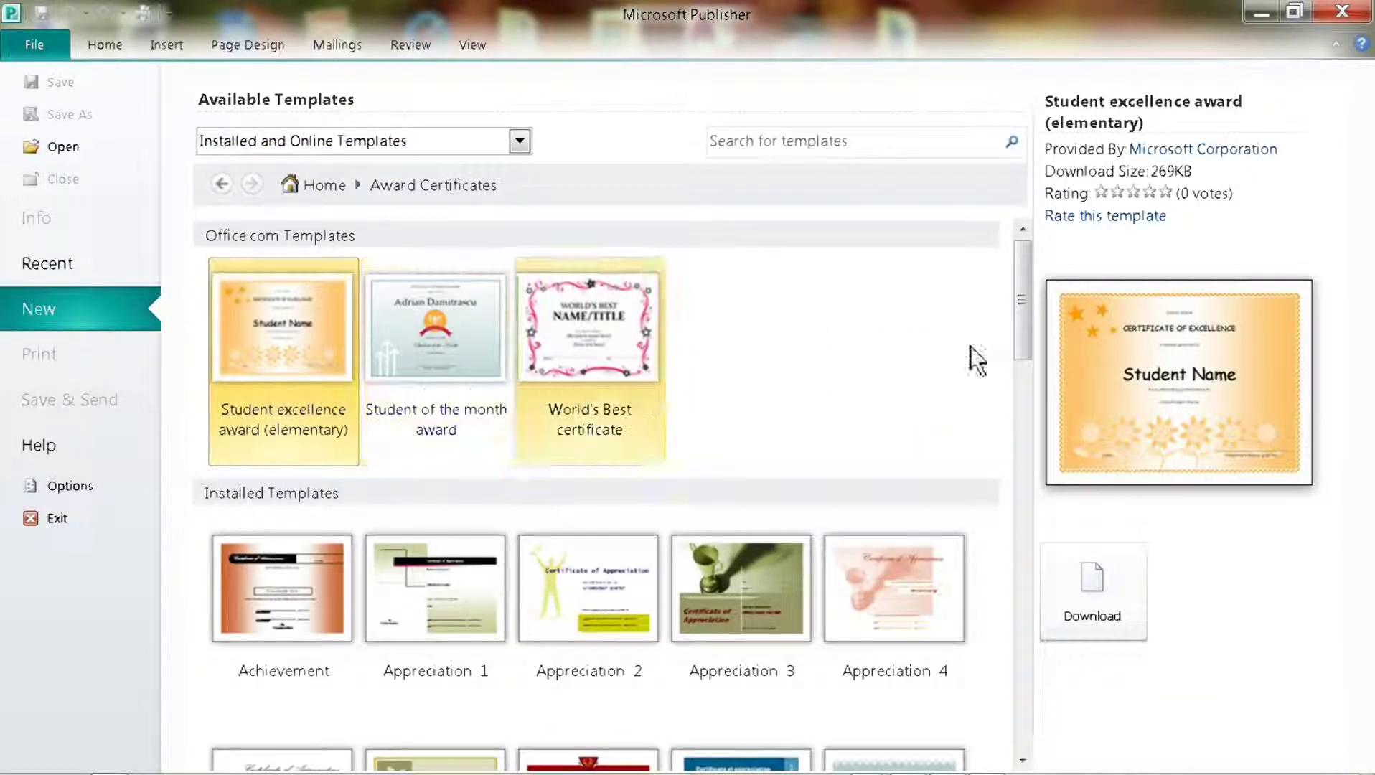
drag(1020, 297, 1051, 431)
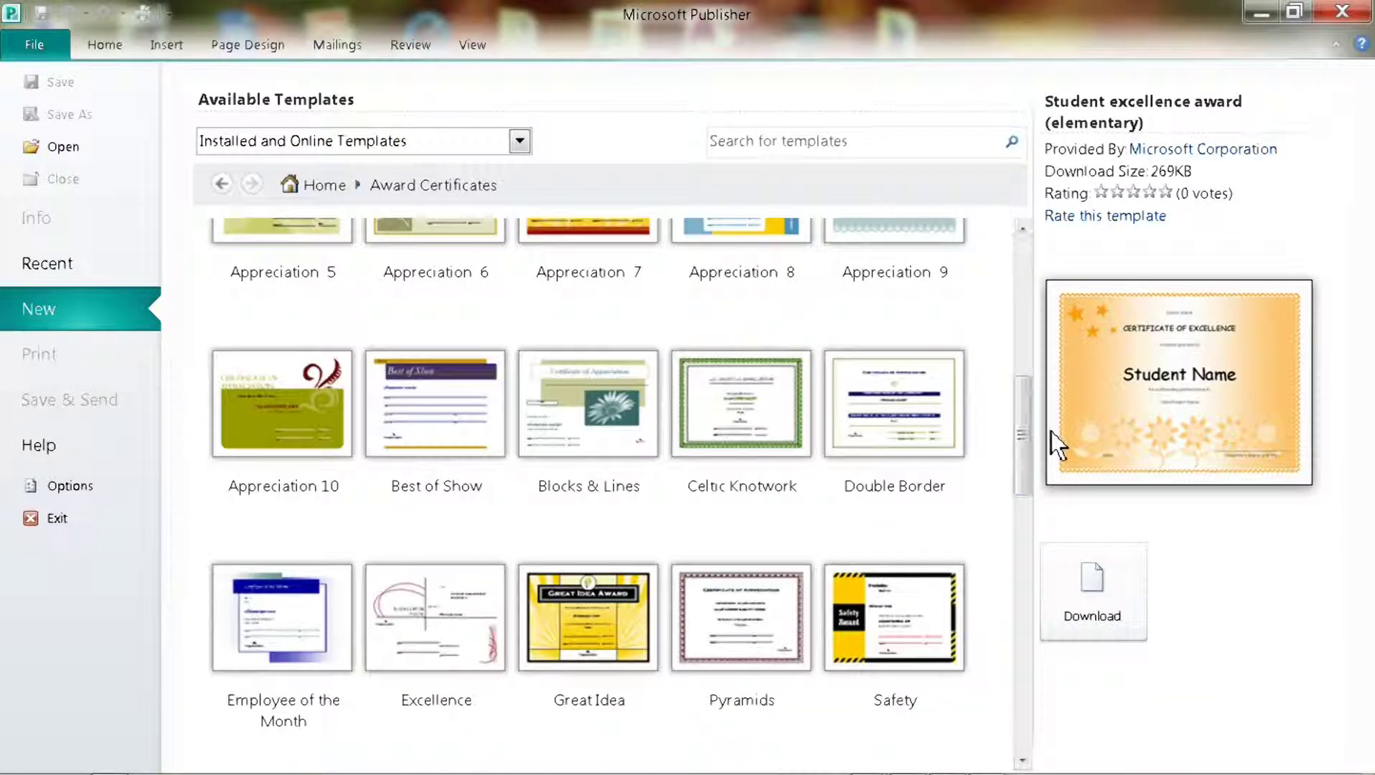
click(743, 420)
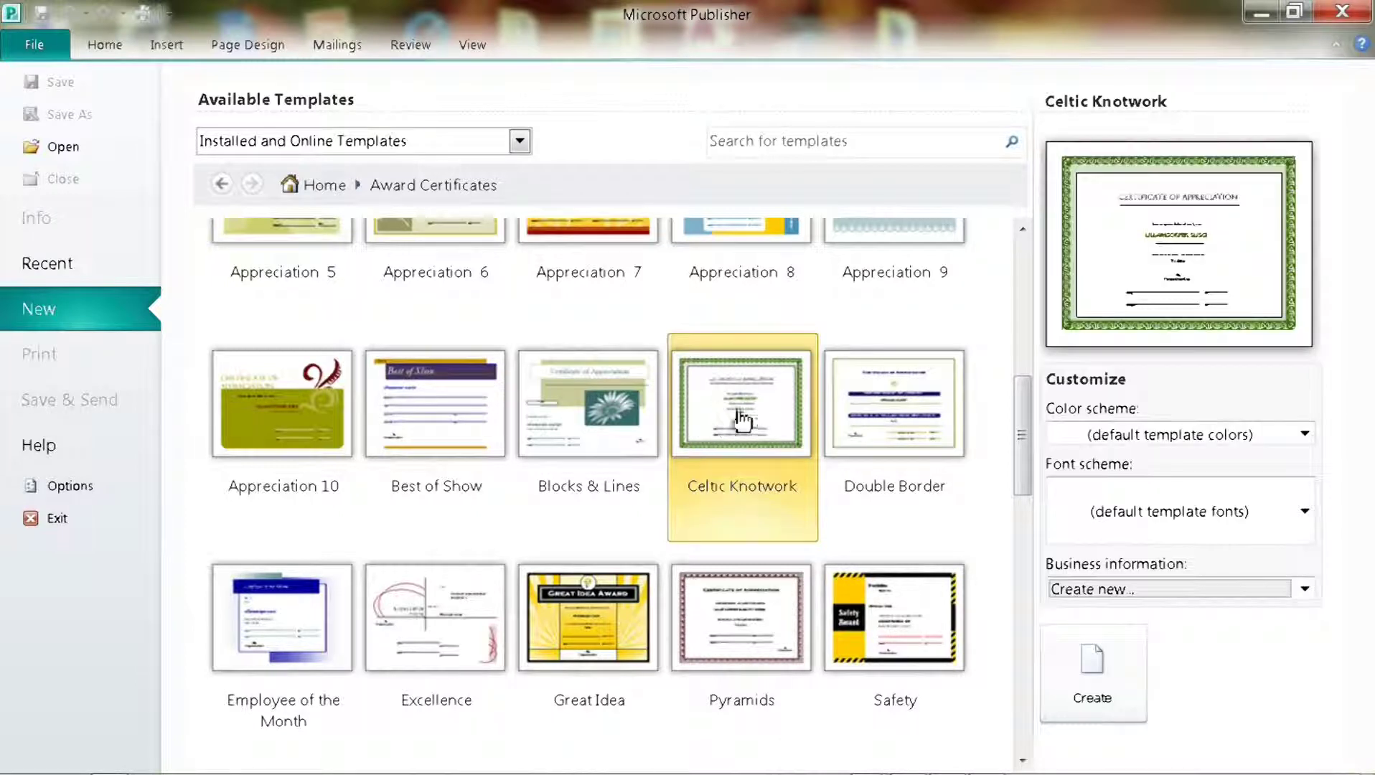
click(1097, 664)
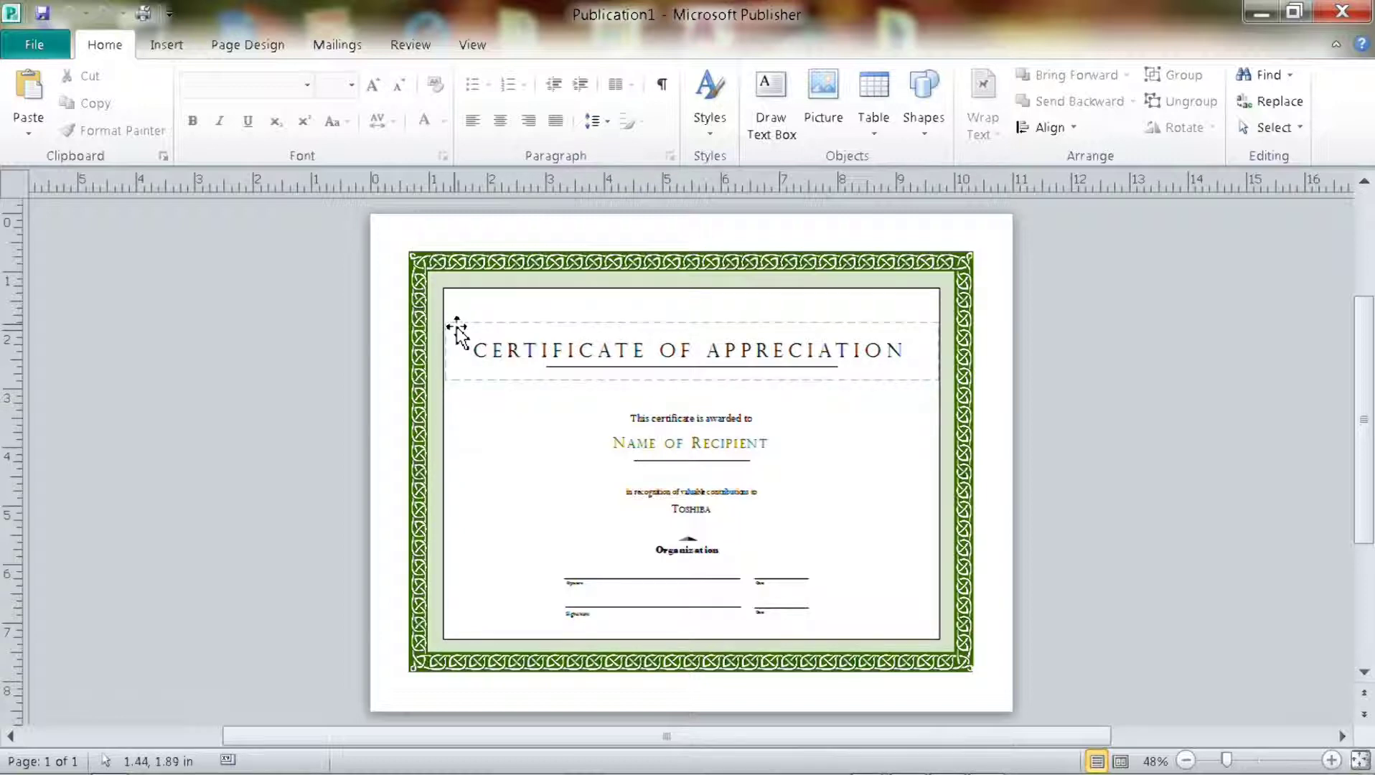
Recolor the certificate with the Island color scheme.
click(417, 272)
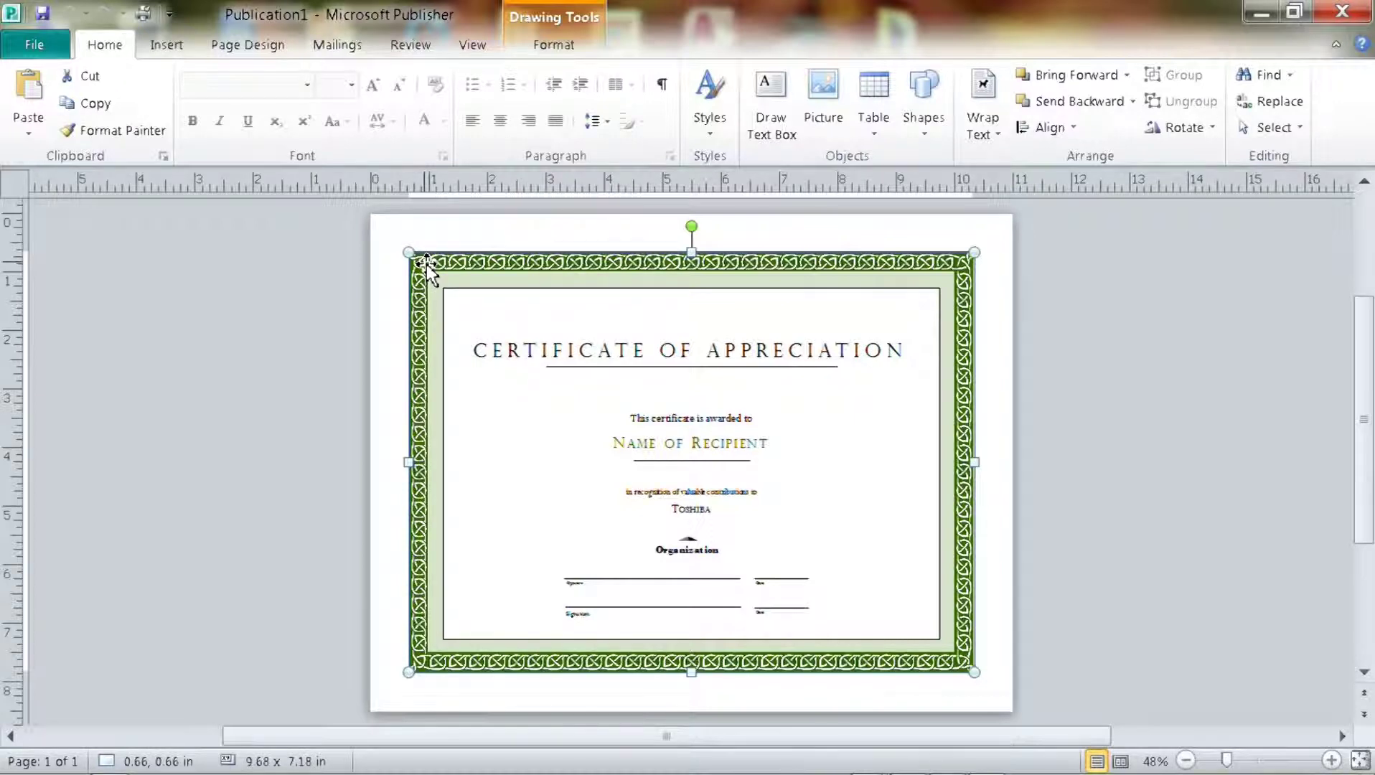
click(245, 43)
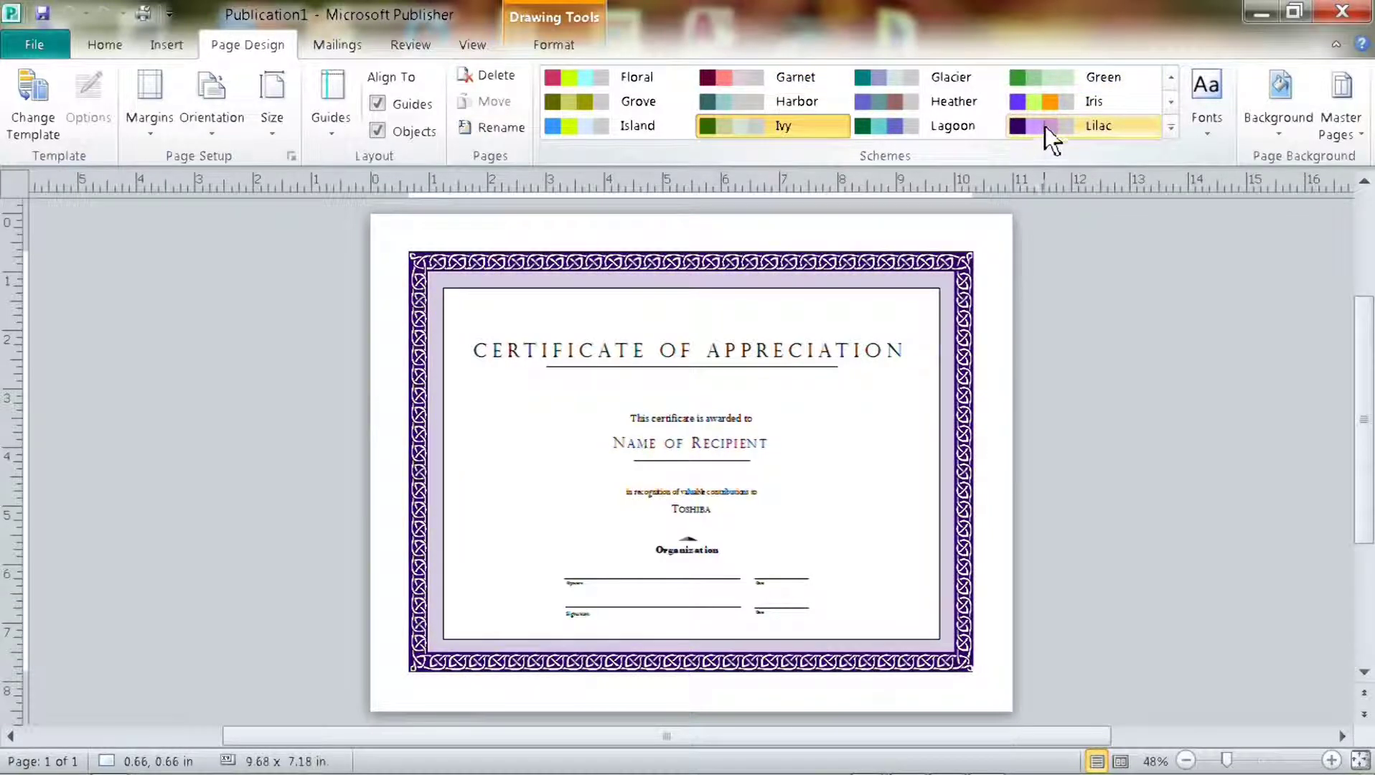
click(891, 98)
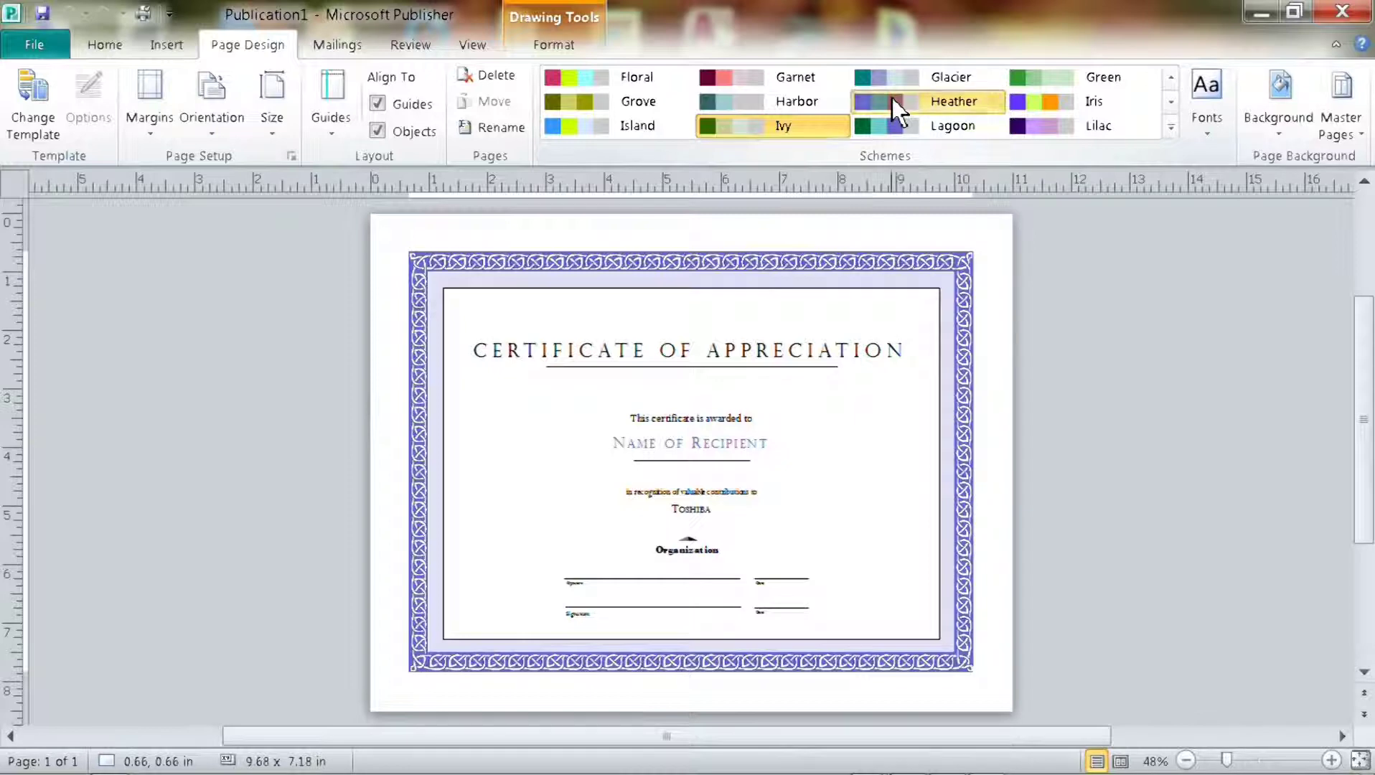
click(594, 125)
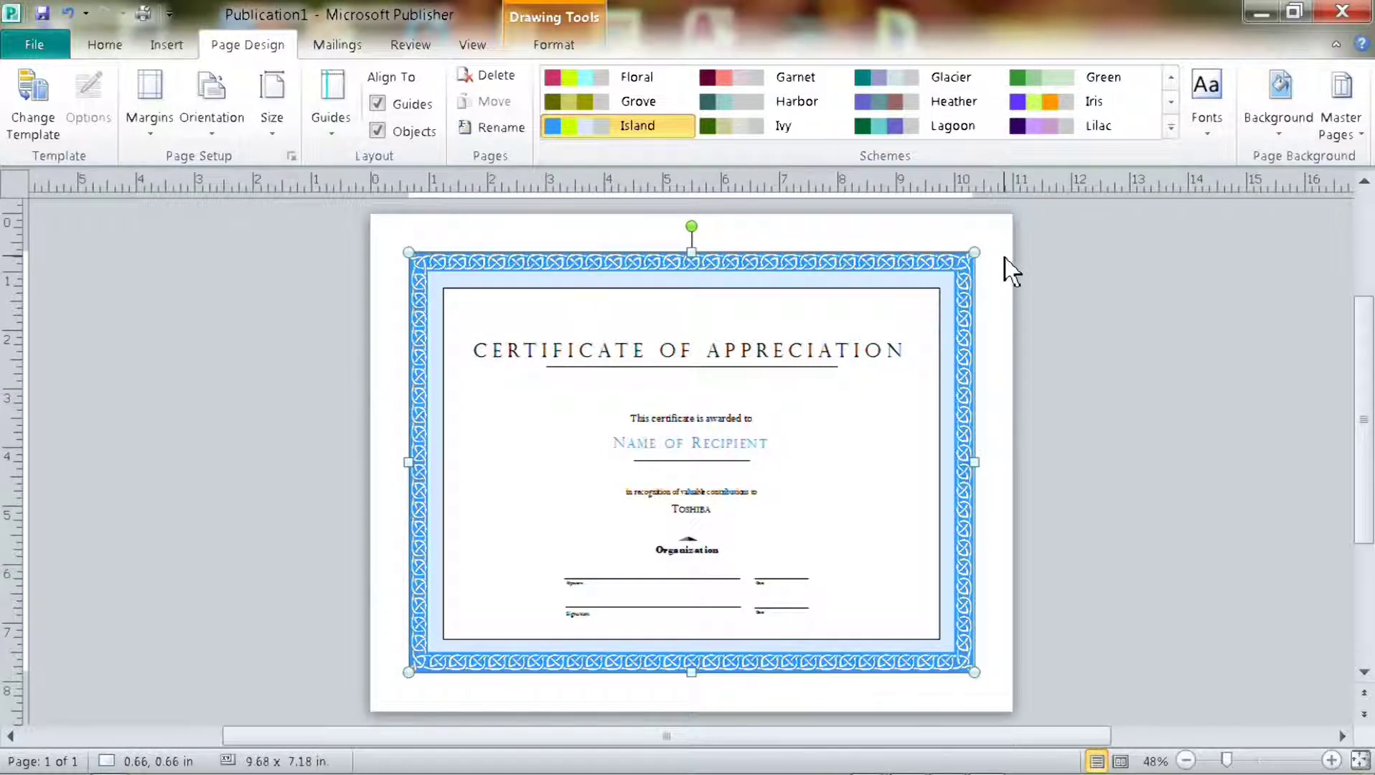
Remove the fill from the certificate's ornamental border frame and set its outline to a dark blue scheme shade.
click(557, 24)
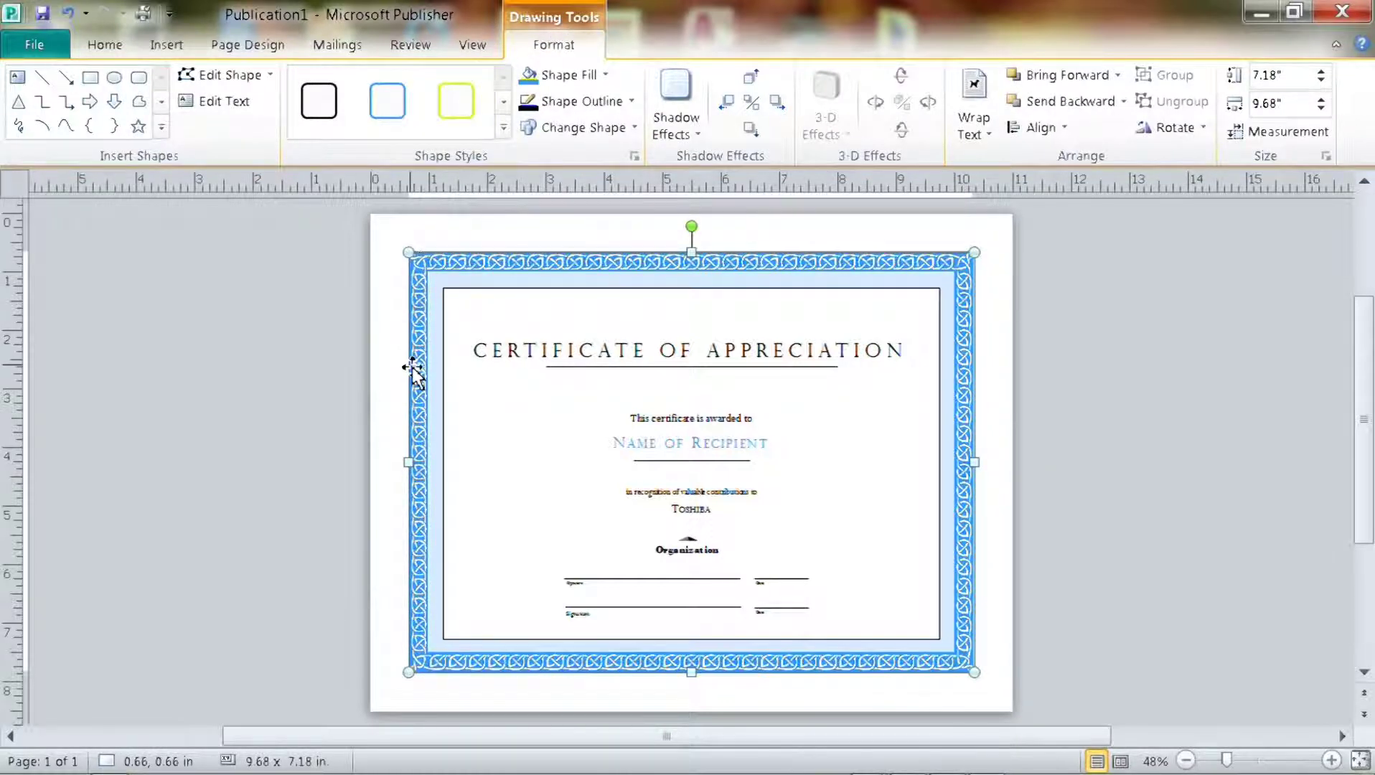
click(605, 75)
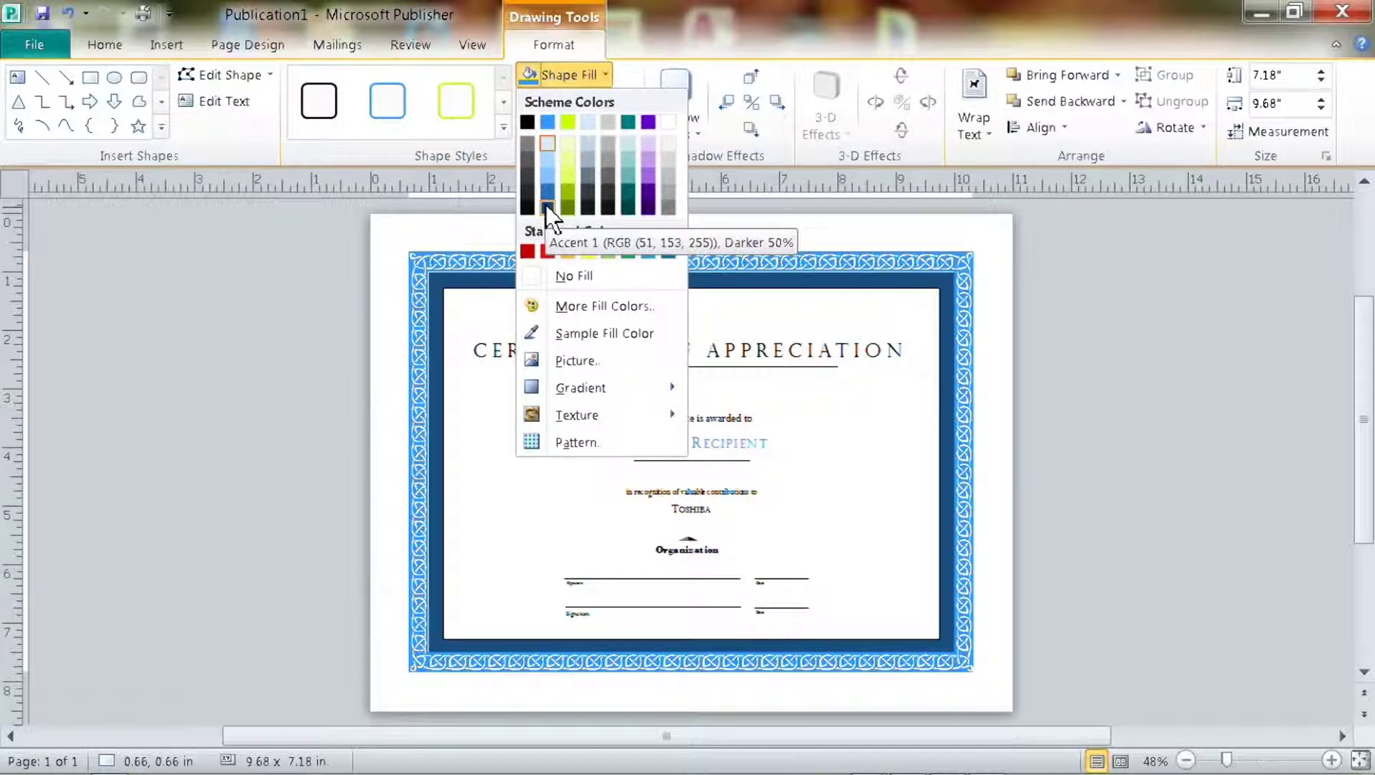
click(530, 277)
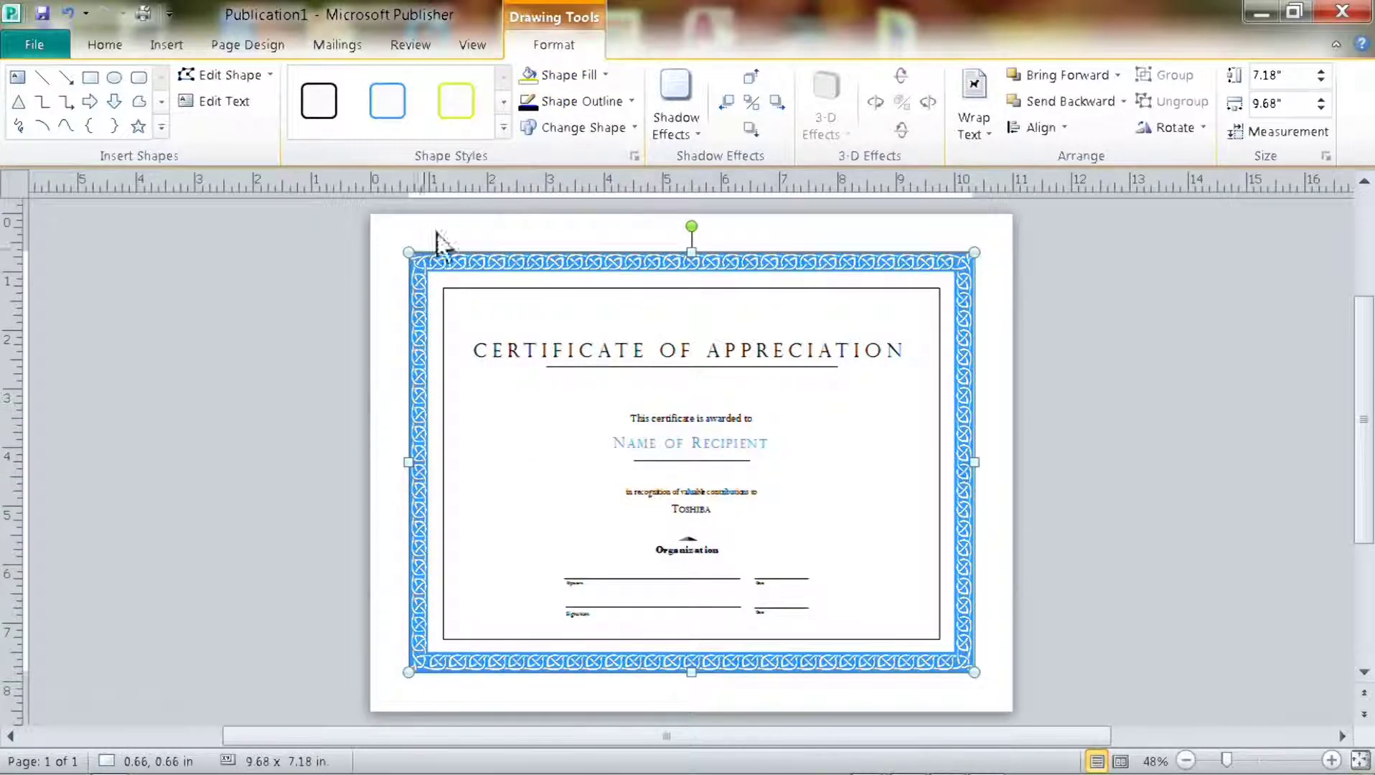
click(628, 100)
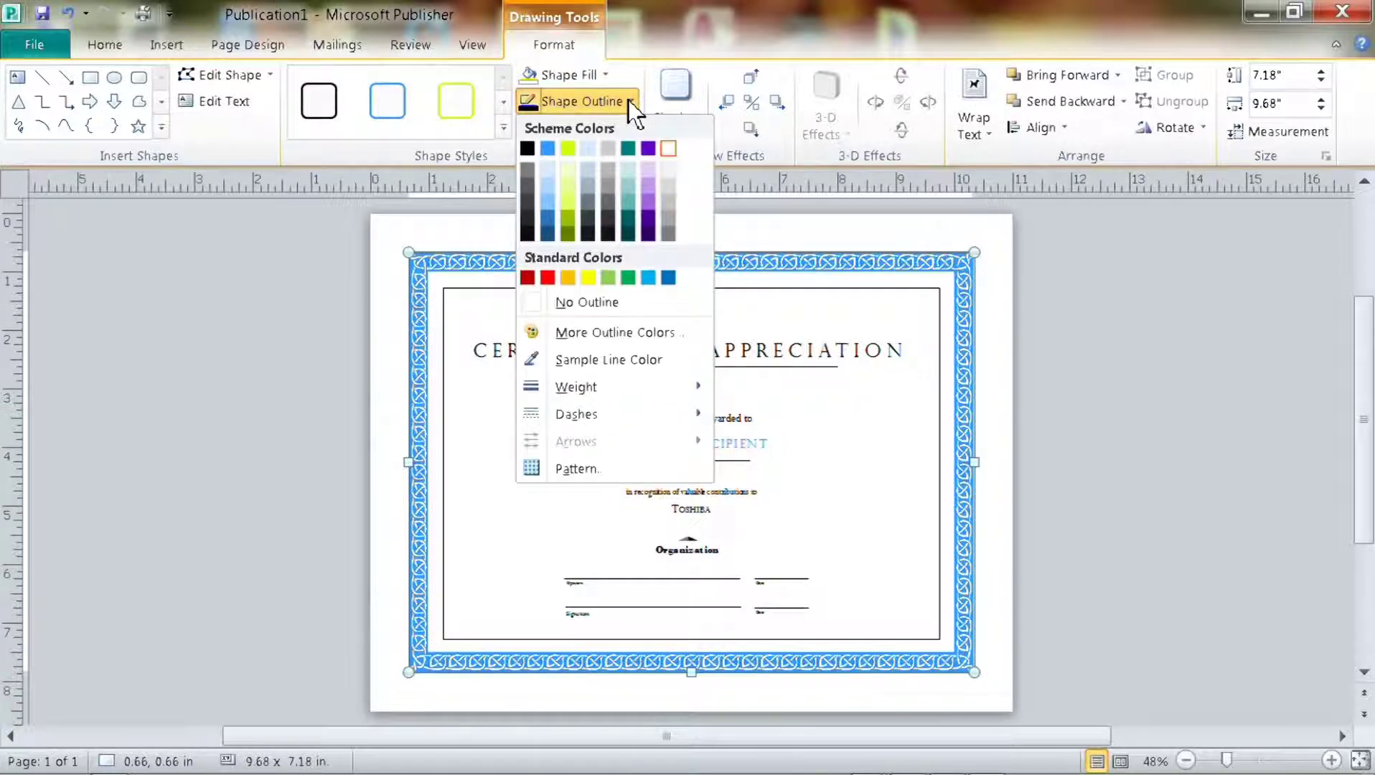
click(546, 229)
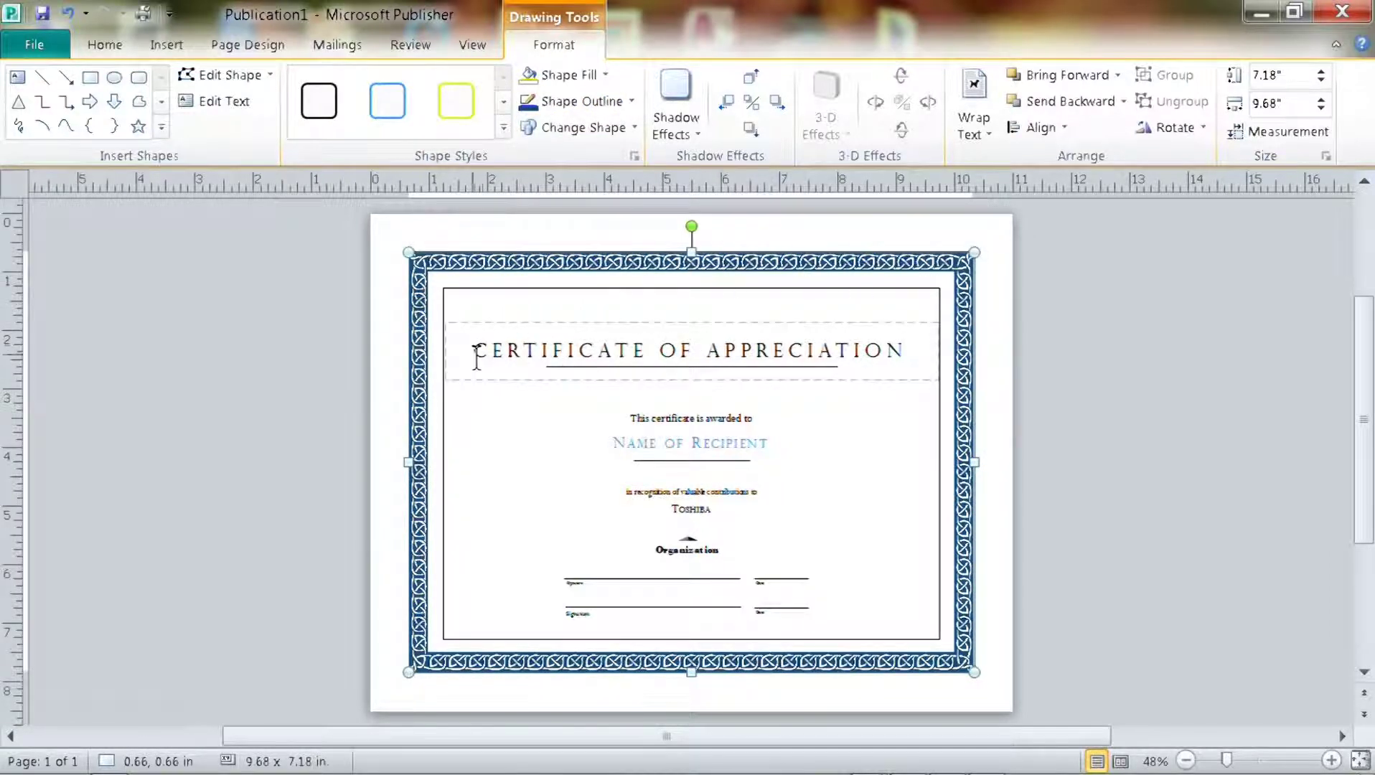
Change the title to "Certificate of Completion" and enter the recipient's full name in the name line.
triple_click(683, 353)
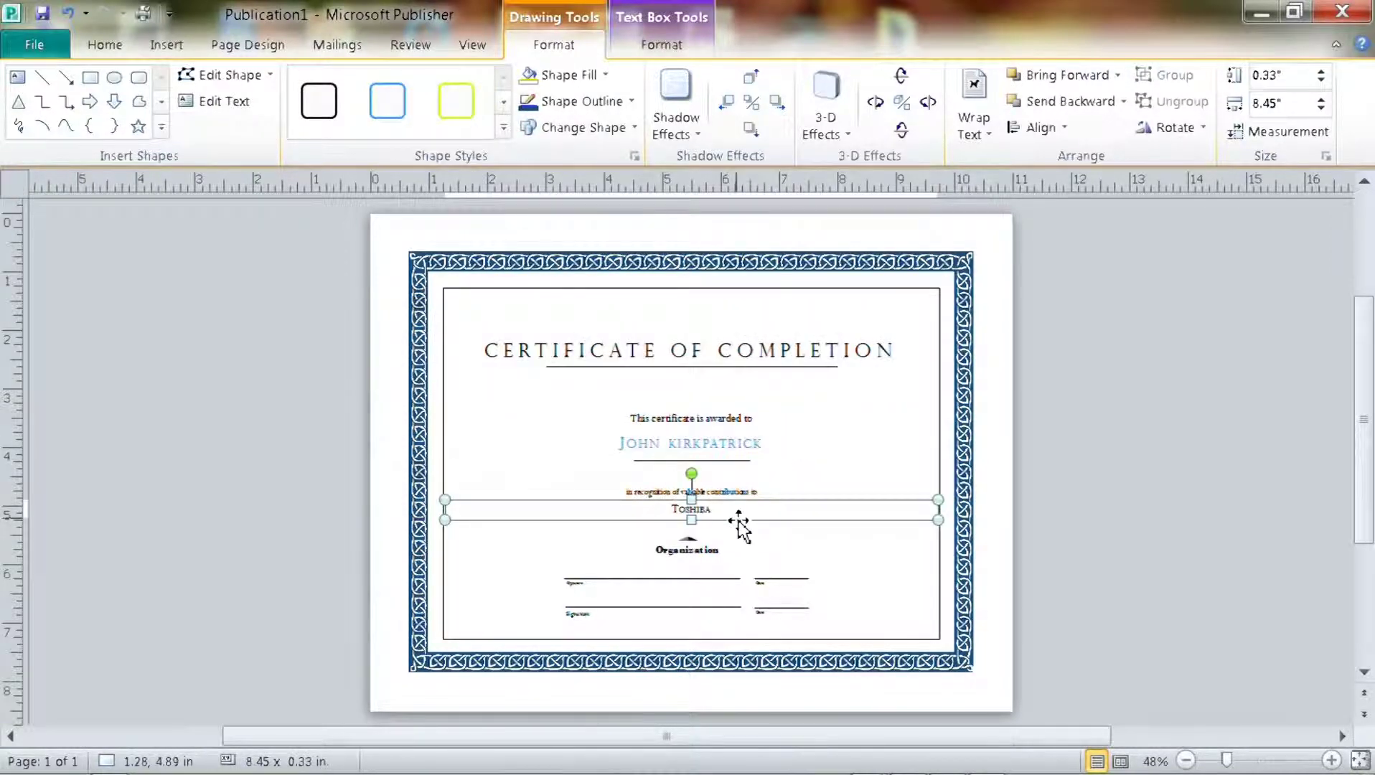
Replace Toshiba with "Creative learning academy" and reword the line above as "In recognition of completion of the required course of study for".
click(721, 511)
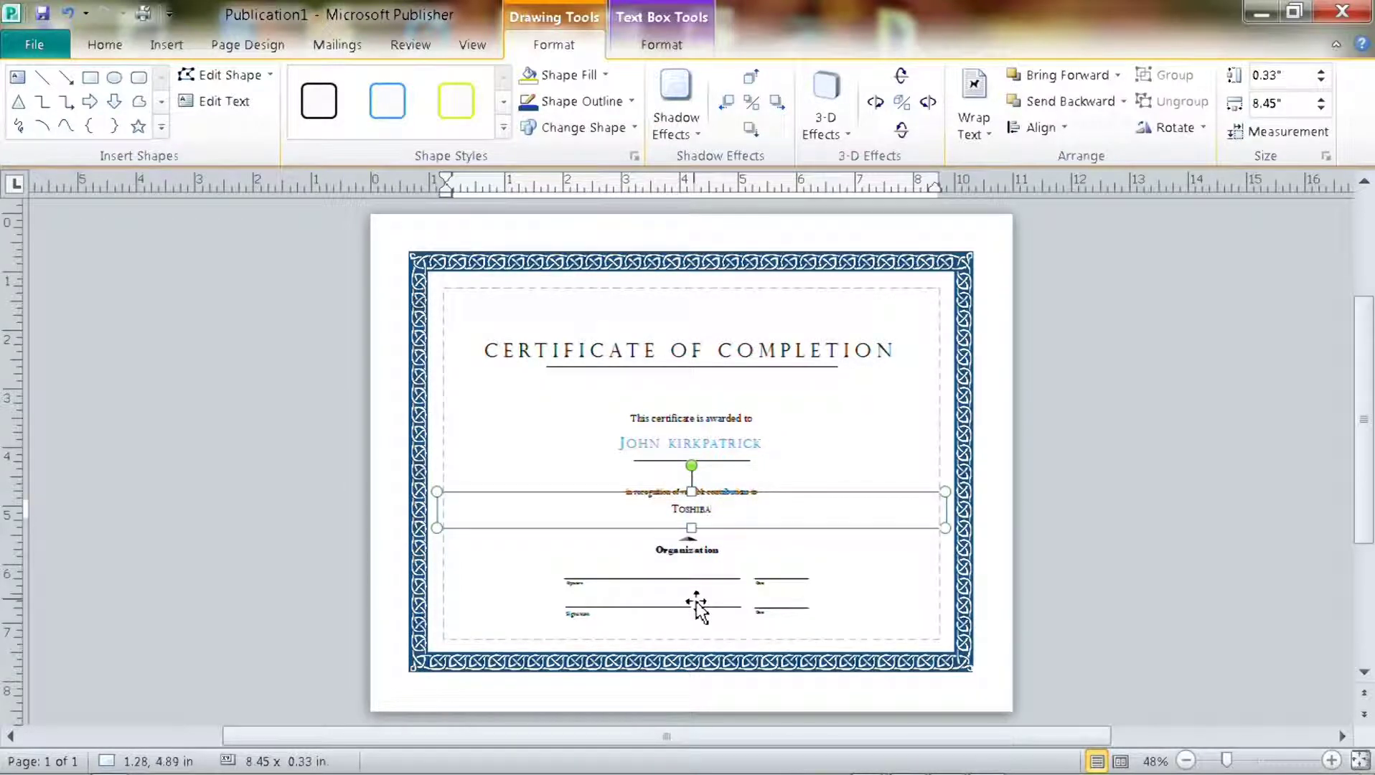
key(ctrl+a)
text(Creat)
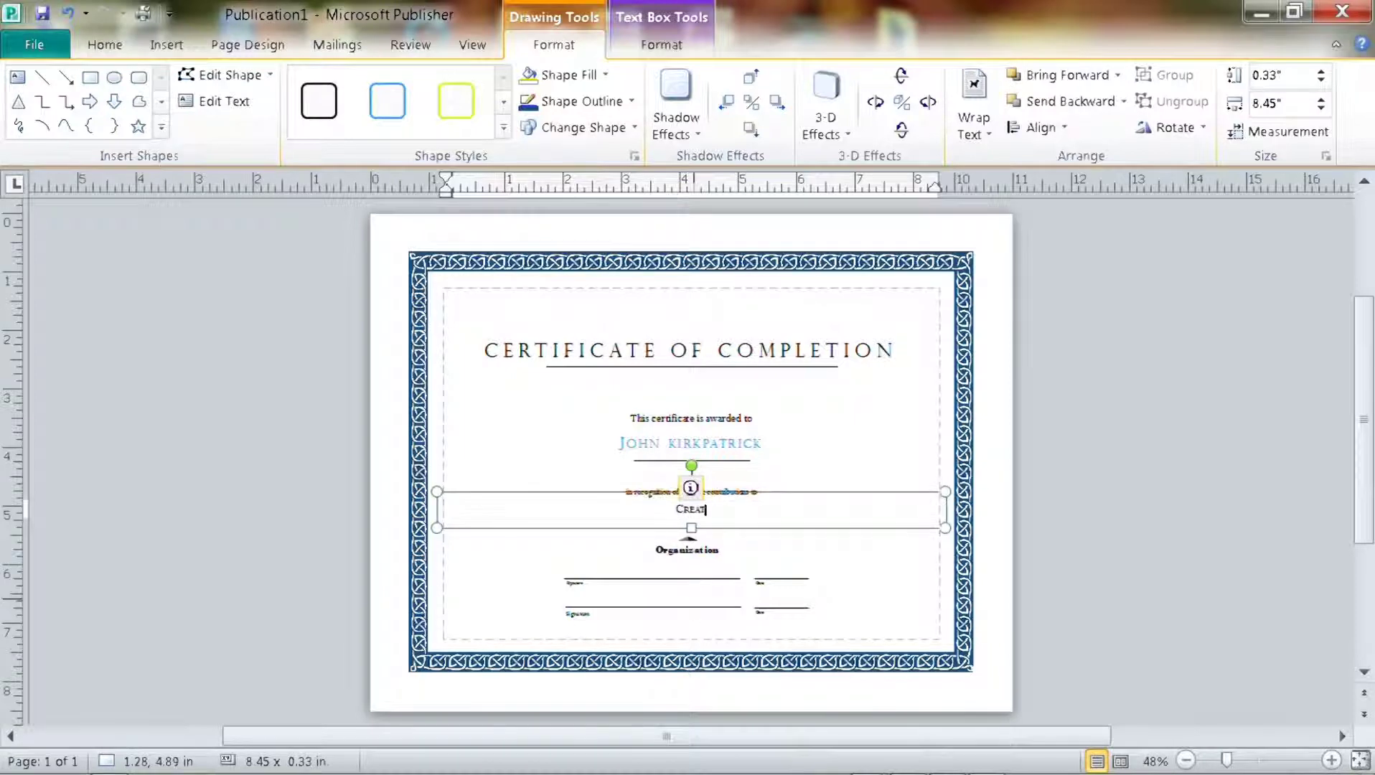
text(ive )
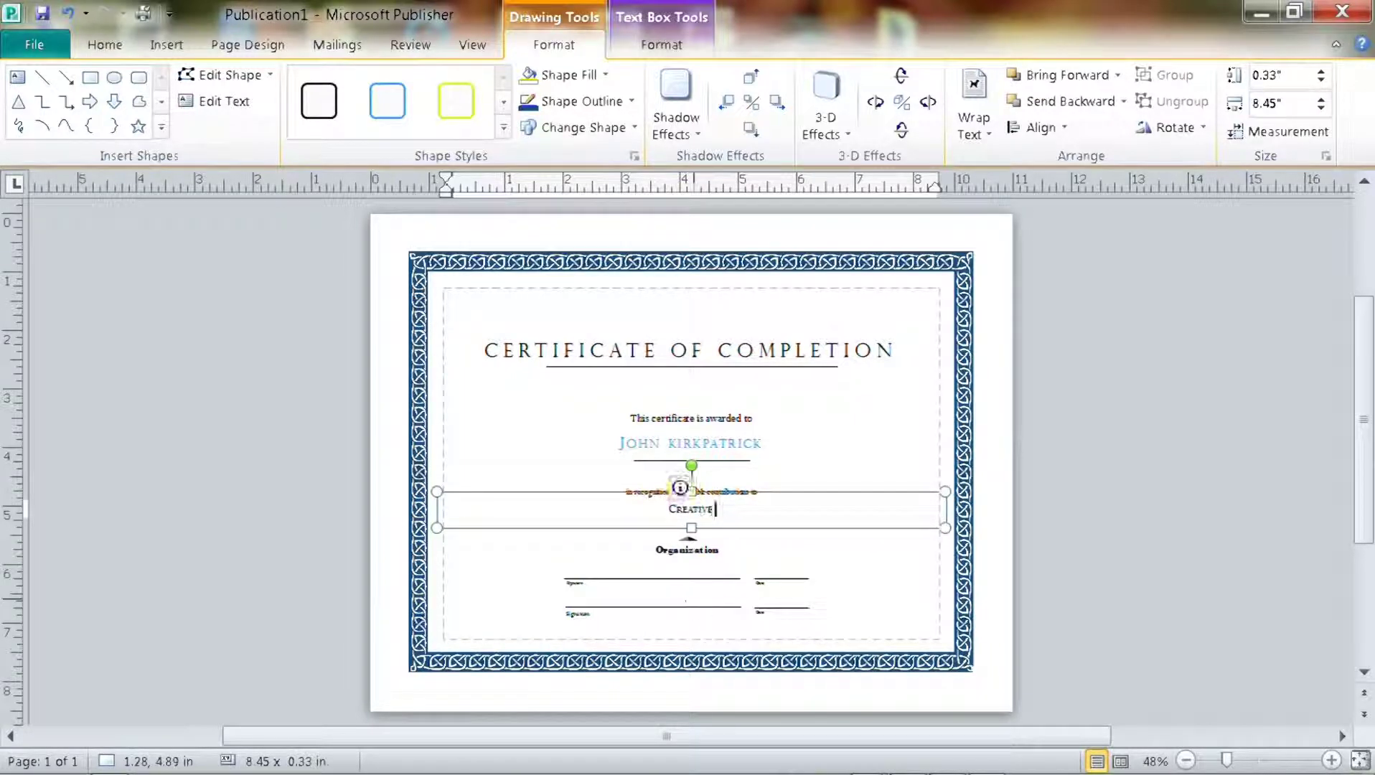
text(Iabs)
key(ctrl+a)
text(nin)
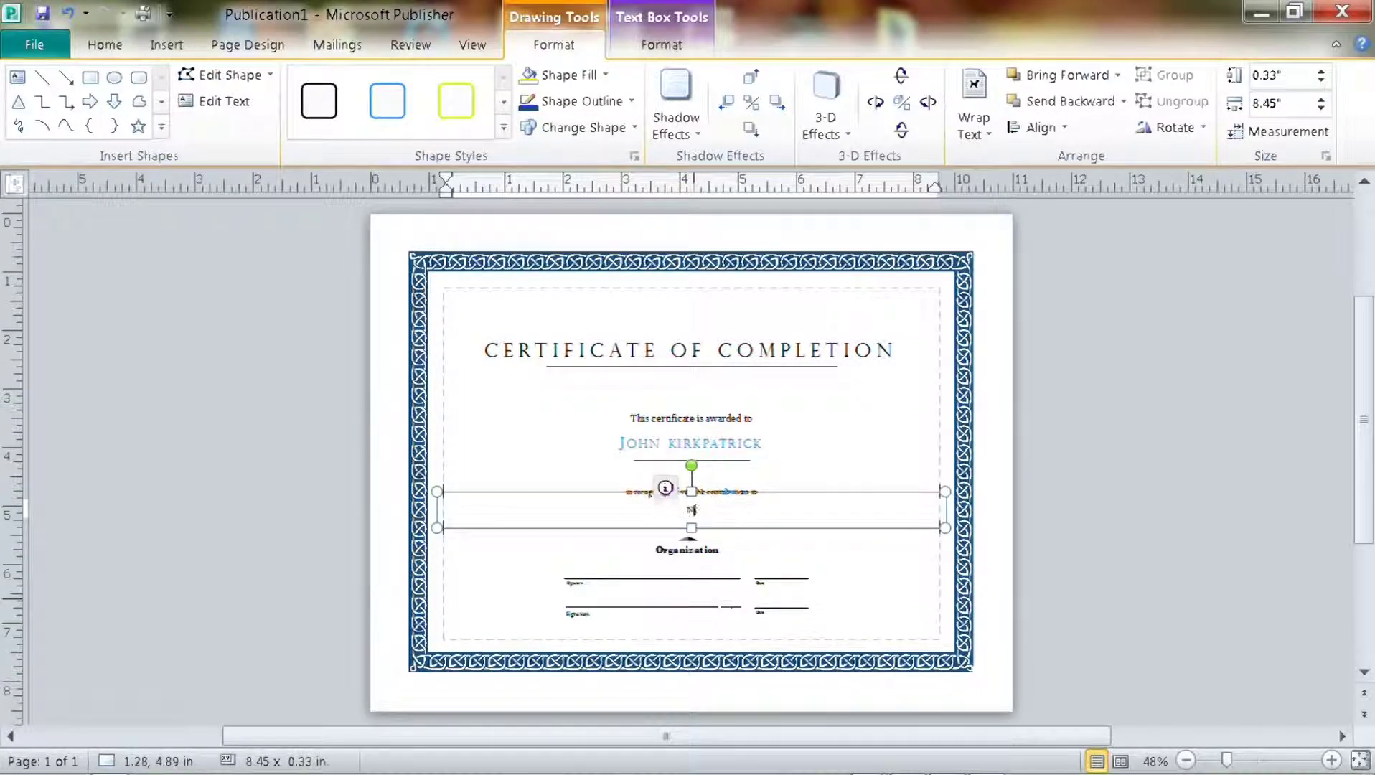
key(BackSpace)
key(BackSpace)
key(BackSpace)
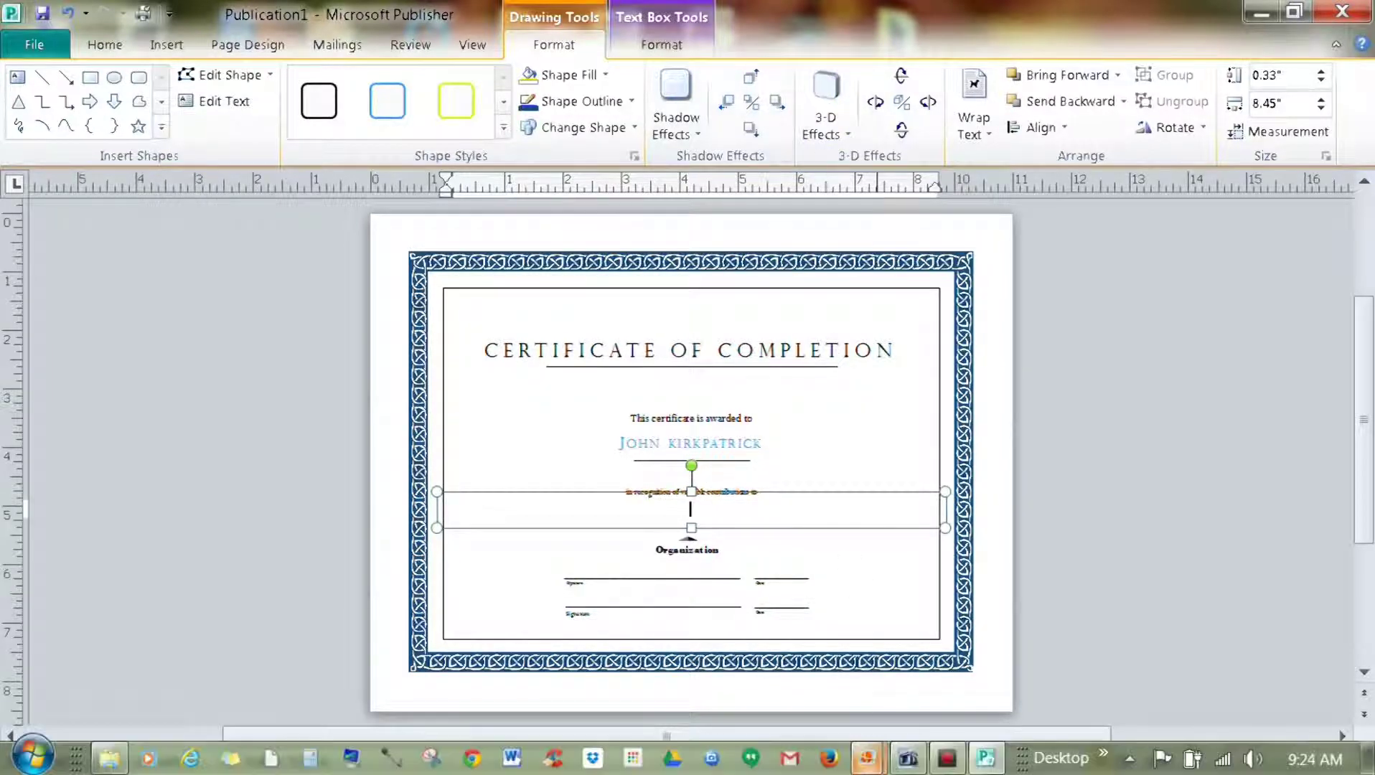
click(906, 576)
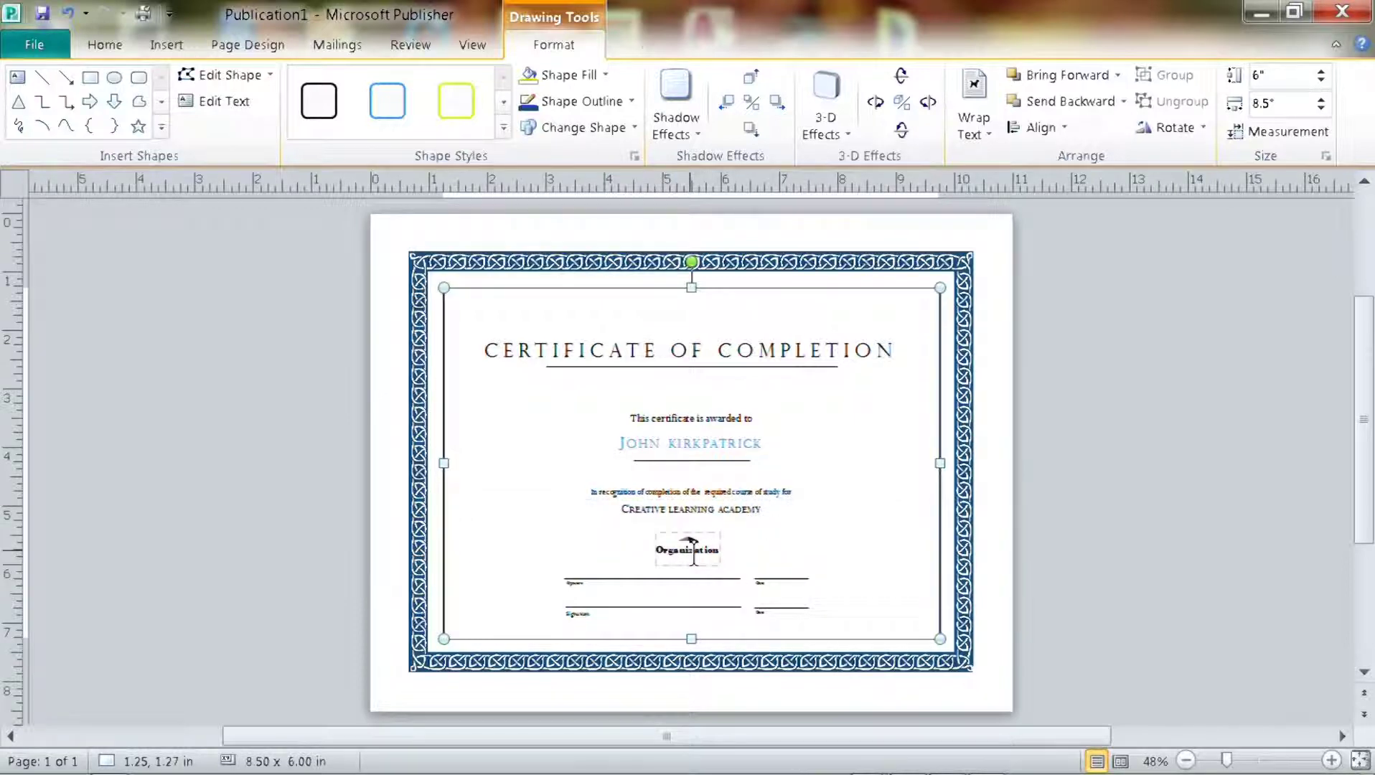
Delete the lines under the recipient's name and the title, and the Organization logo group above the signature lines.
double_click(693, 549)
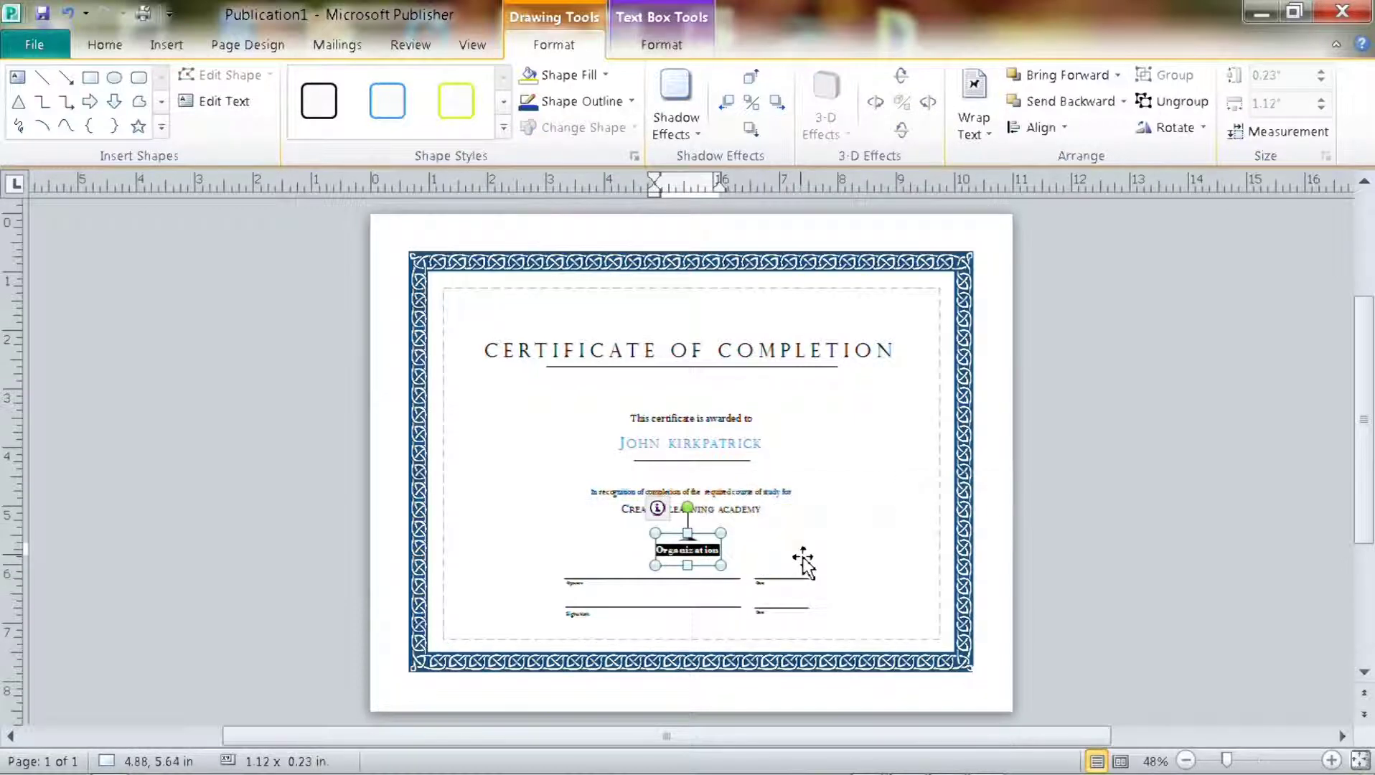
click(726, 461)
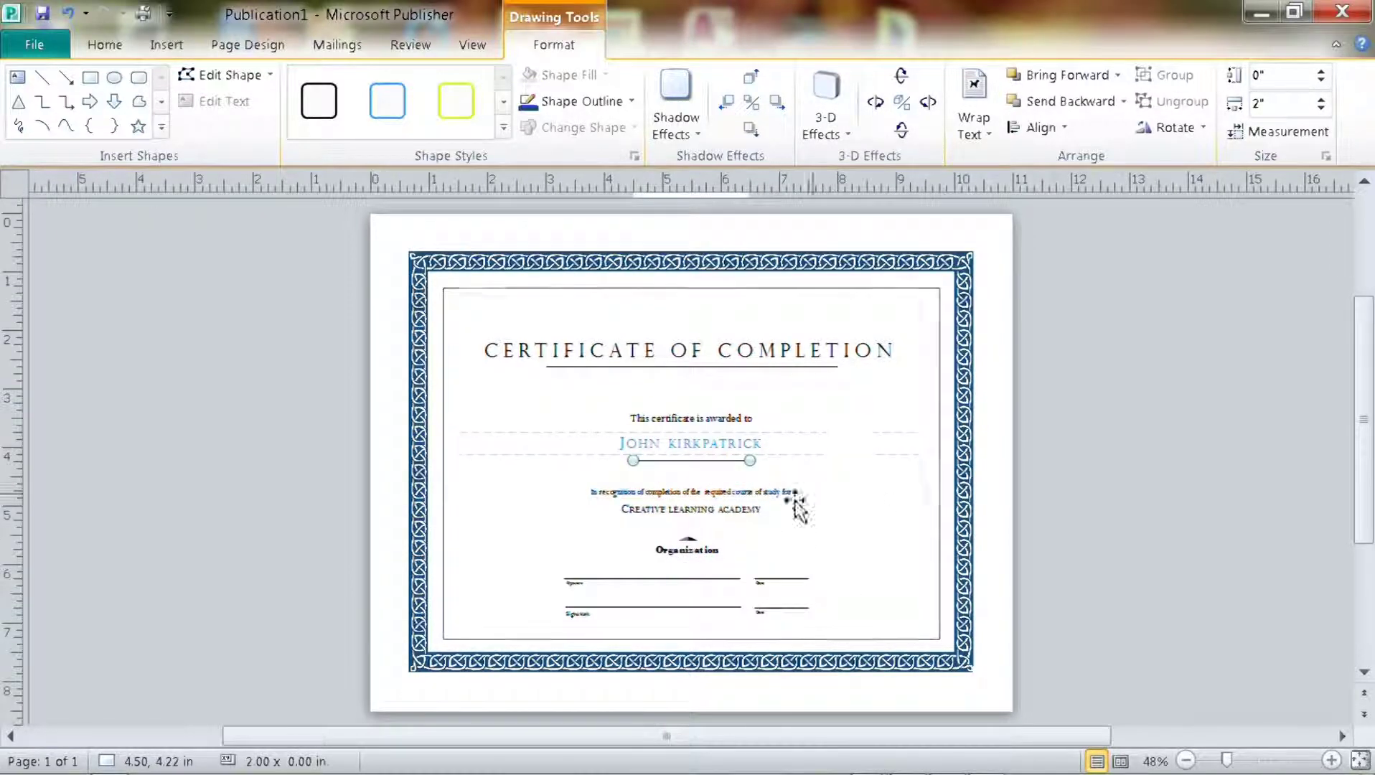
click(773, 494)
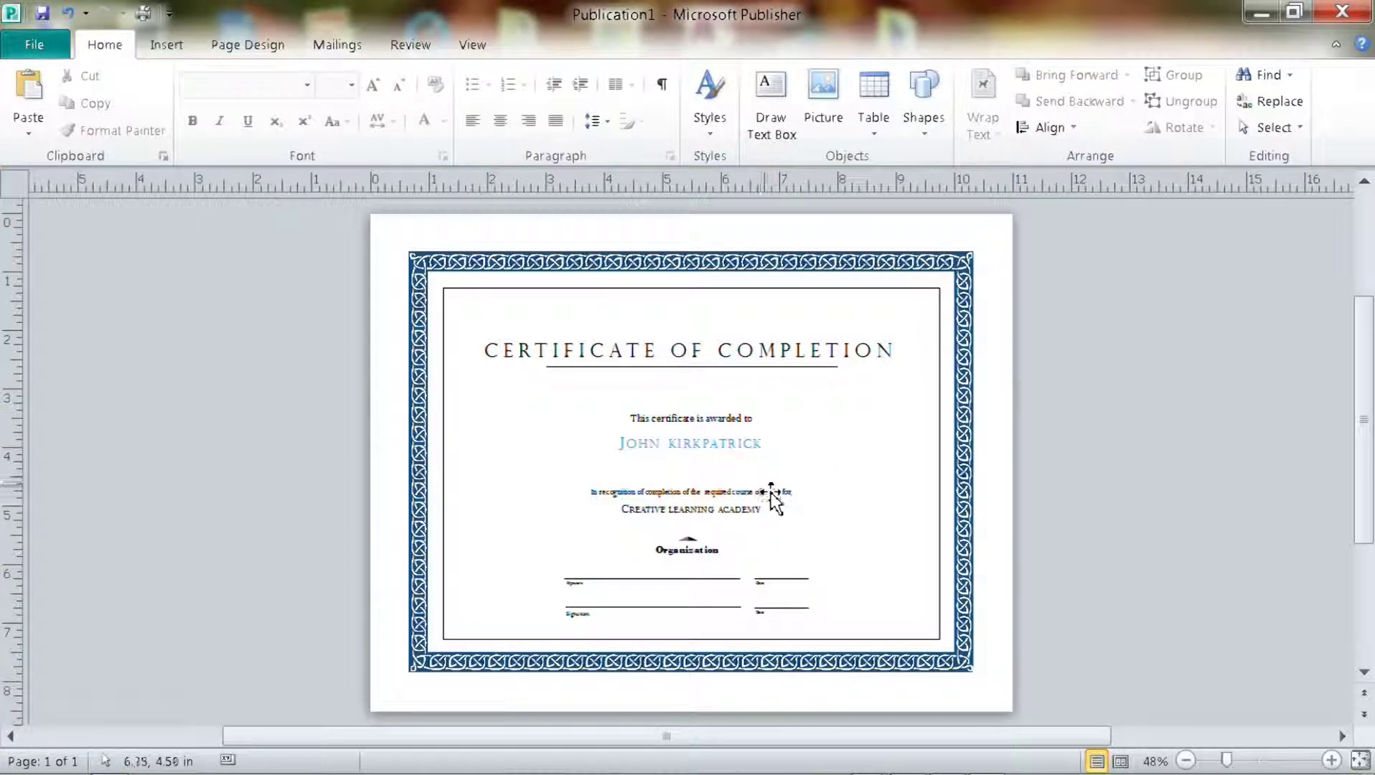
click(791, 368)
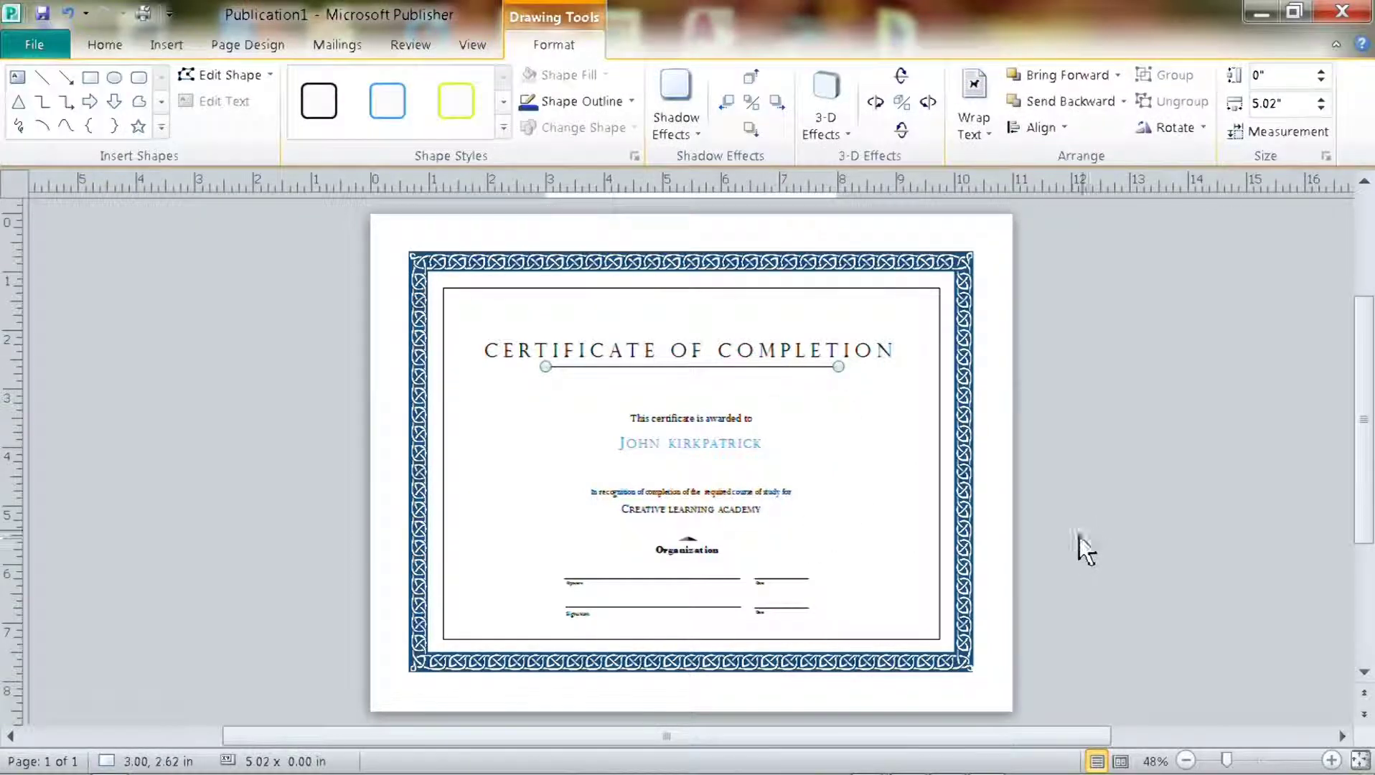
click(941, 434)
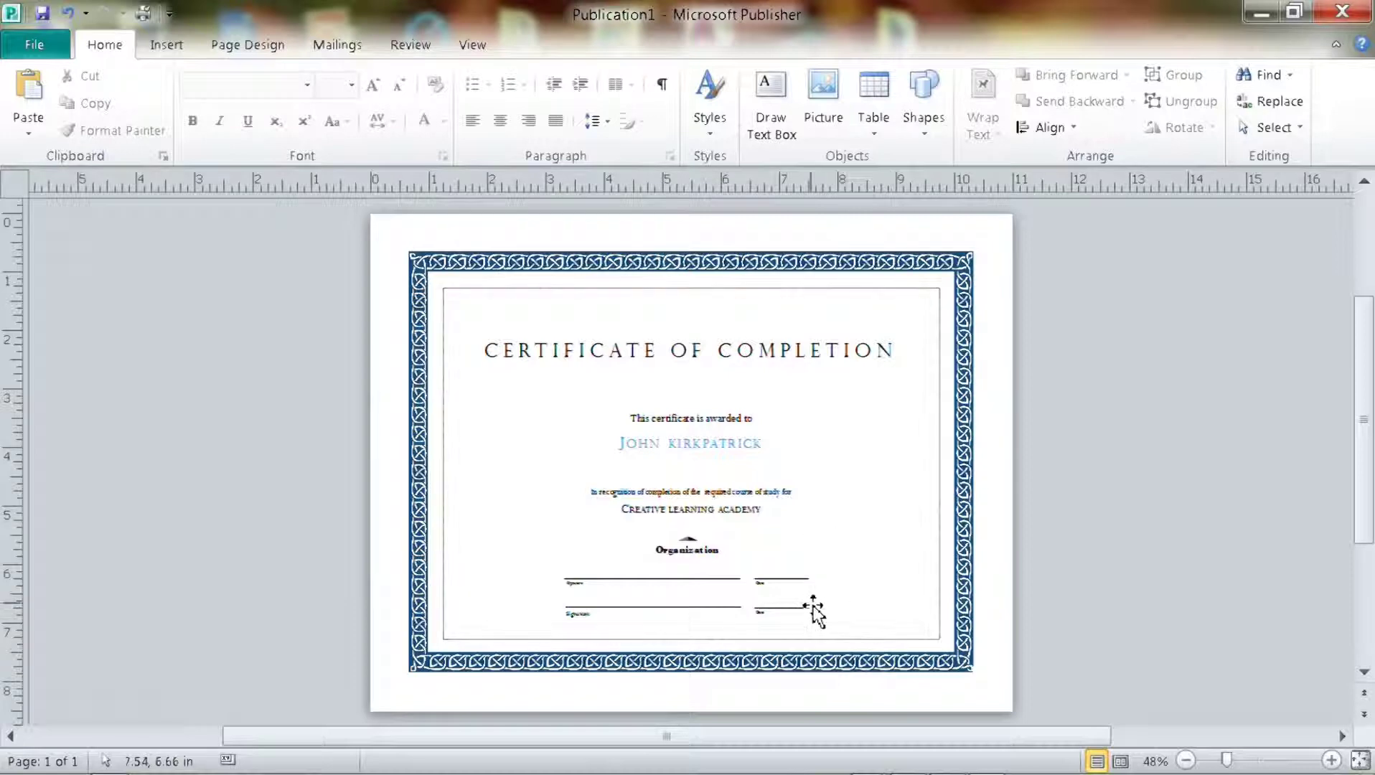
click(675, 559)
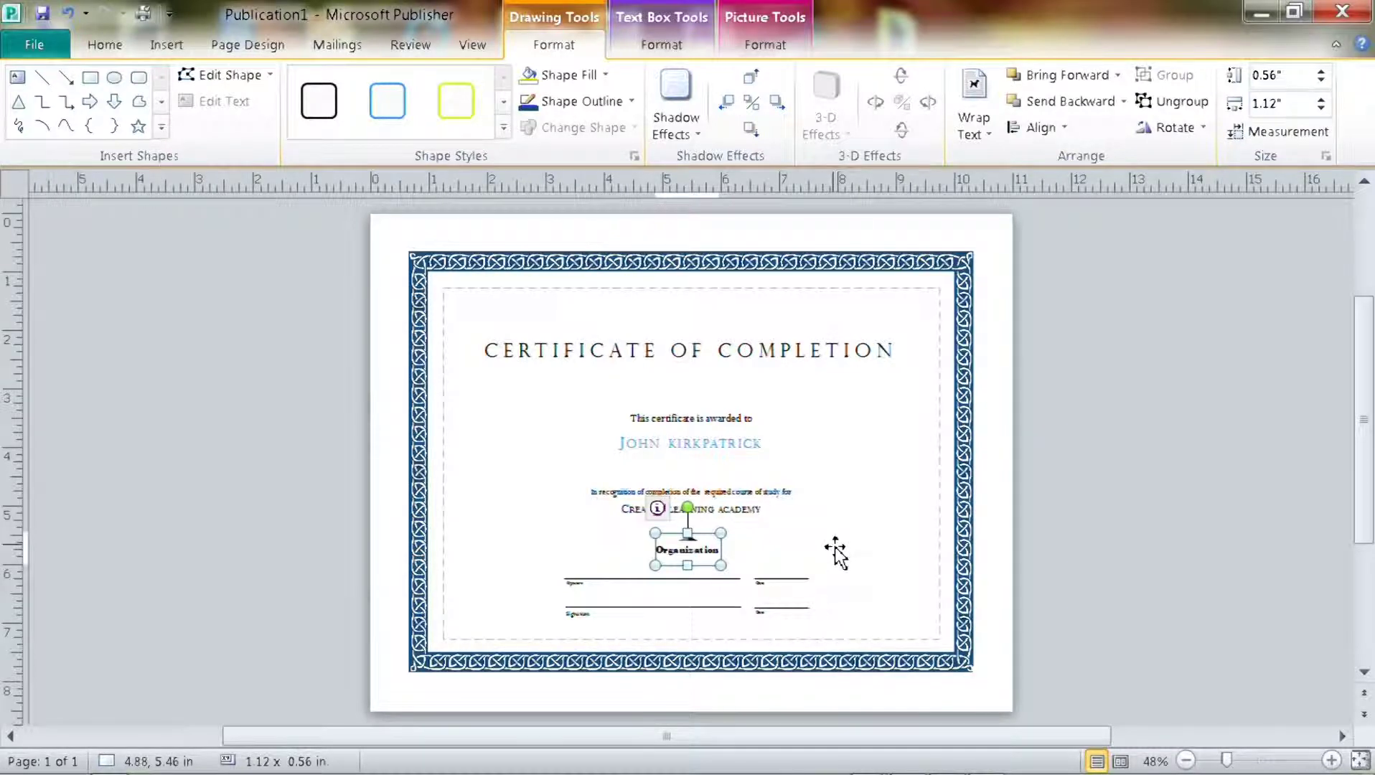
key(Delete)
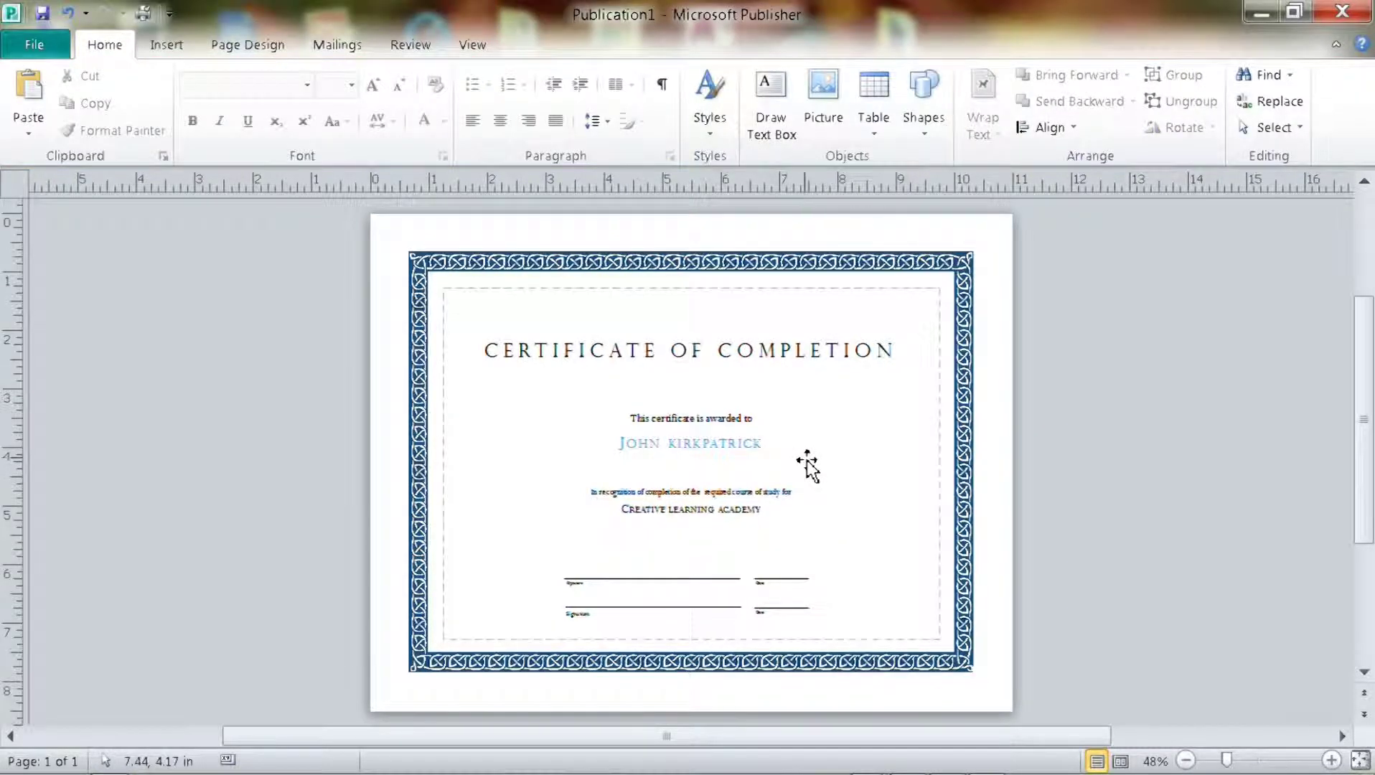
Move "This certificate is awarded to" up under the title to about 2.9 in vertically, and the recipient's name below it to about 3.3 in.
triple_click(637, 420)
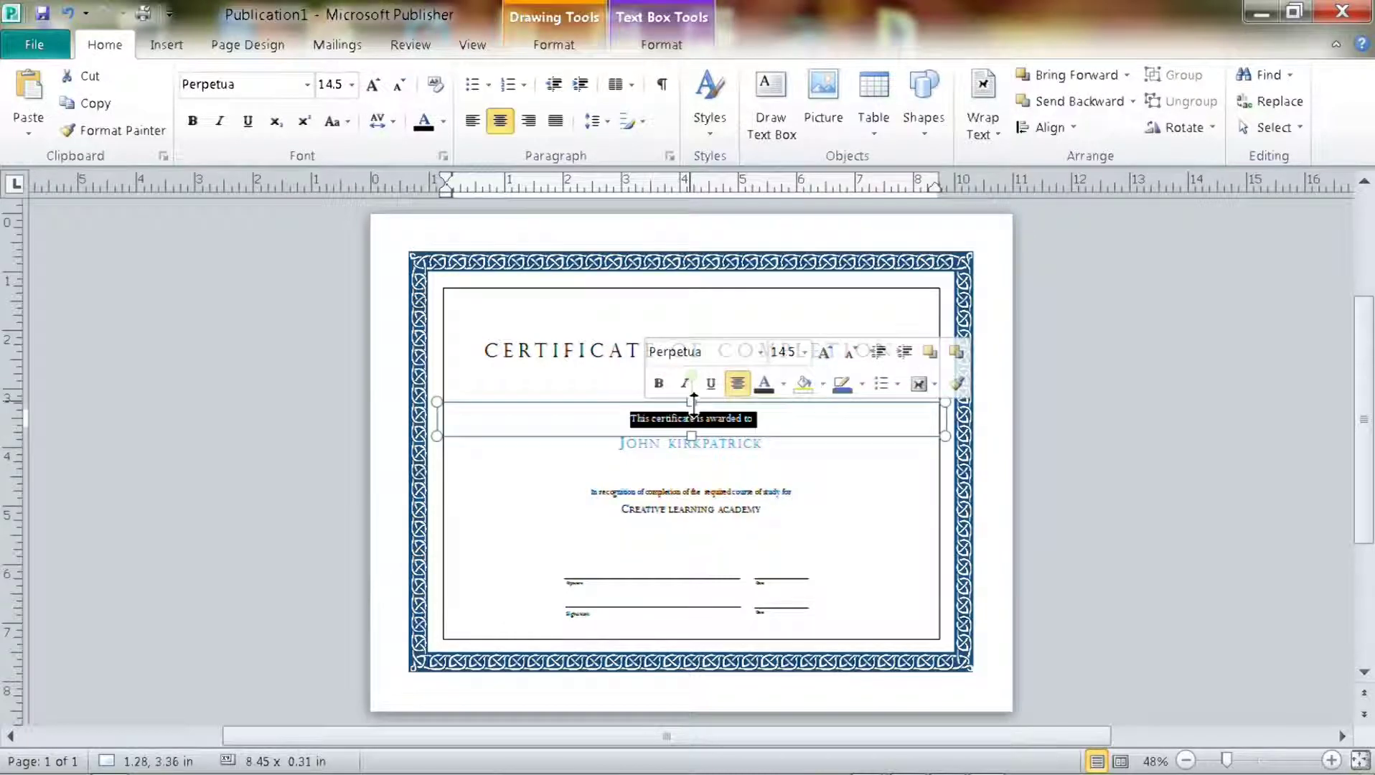
drag(700, 407, 696, 383)
click(706, 443)
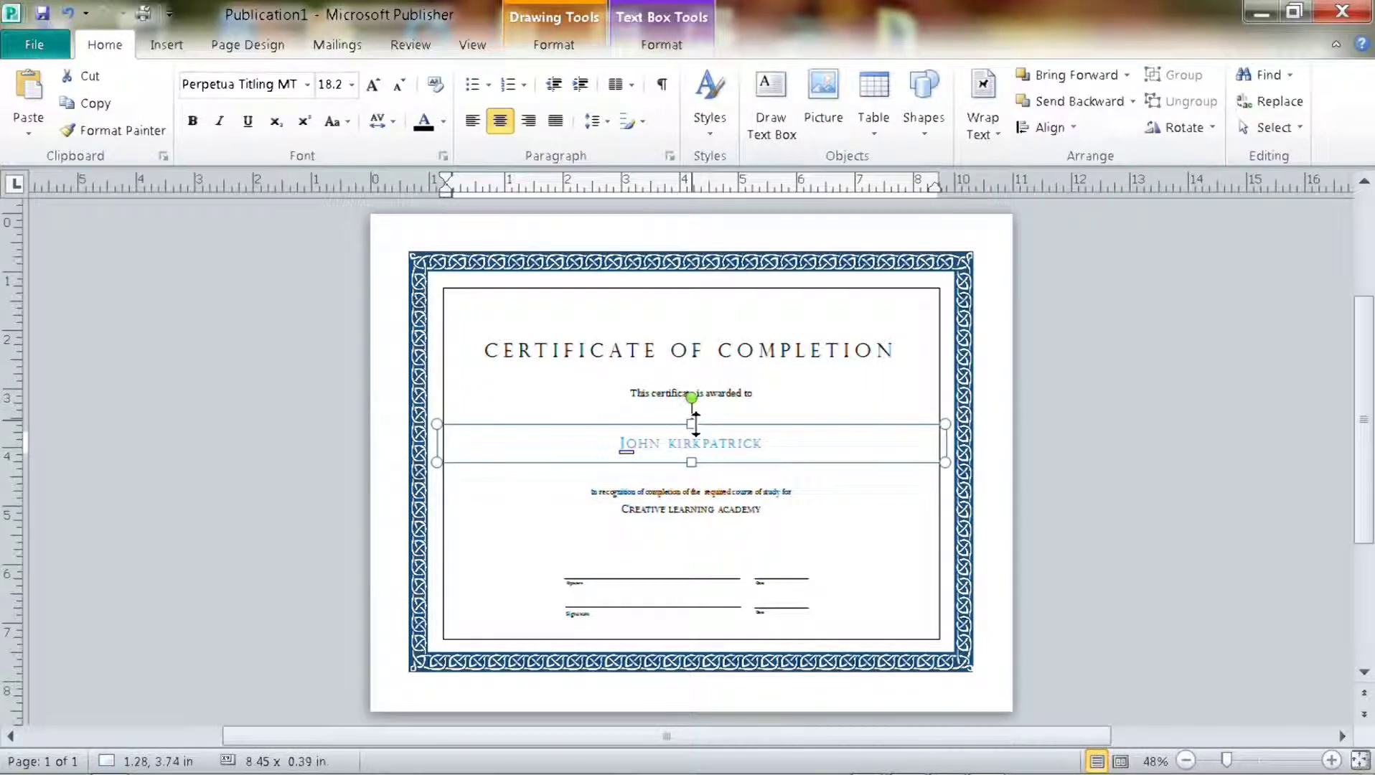
drag(694, 425, 688, 412)
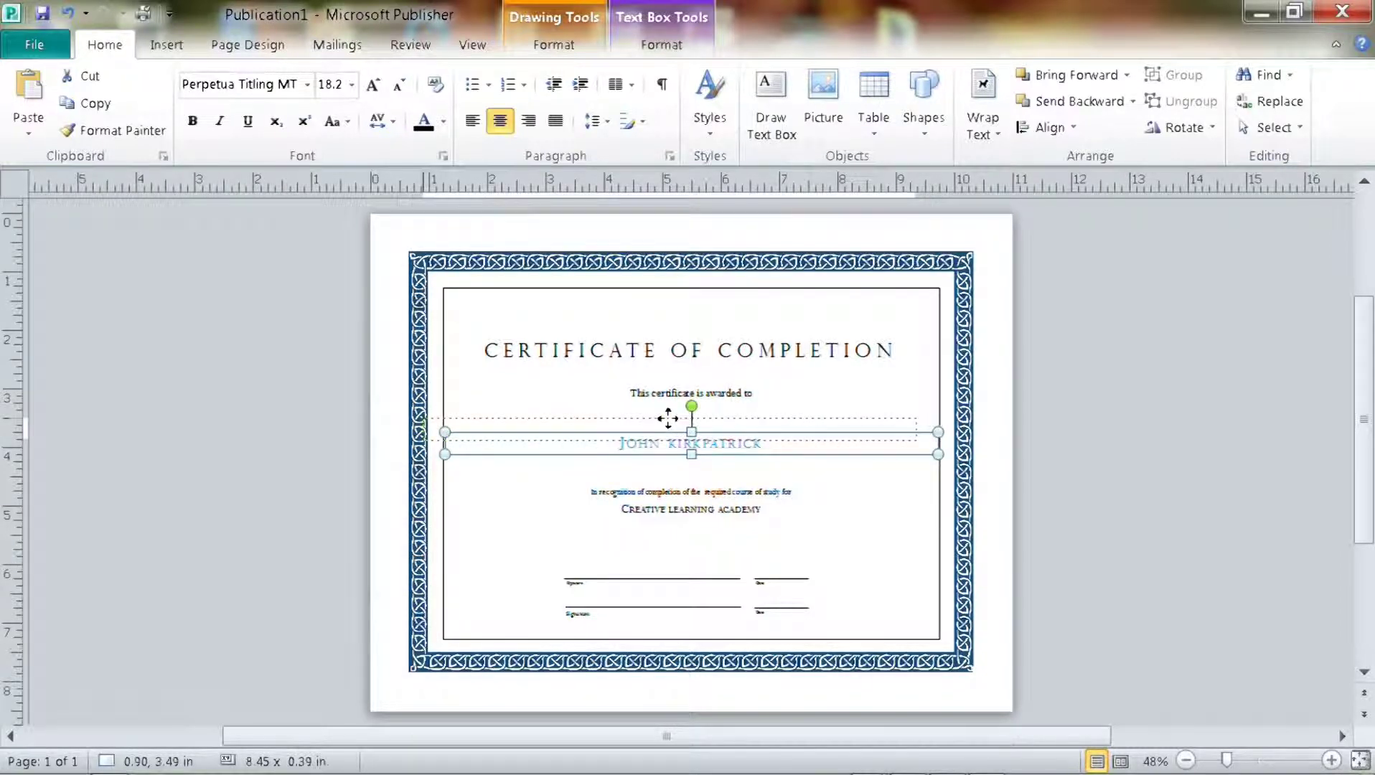
drag(667, 417, 654, 409)
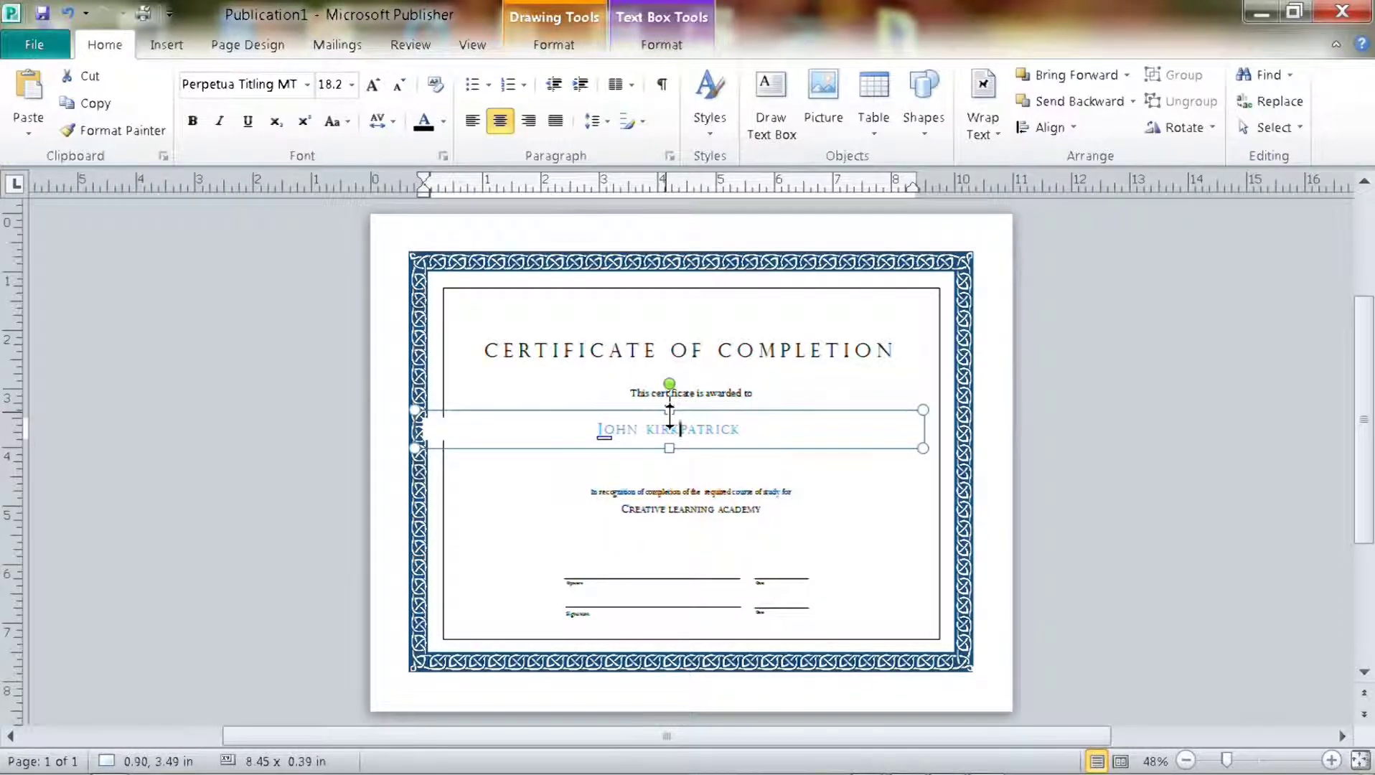
drag(673, 416, 693, 413)
click(703, 406)
triple_click(696, 394)
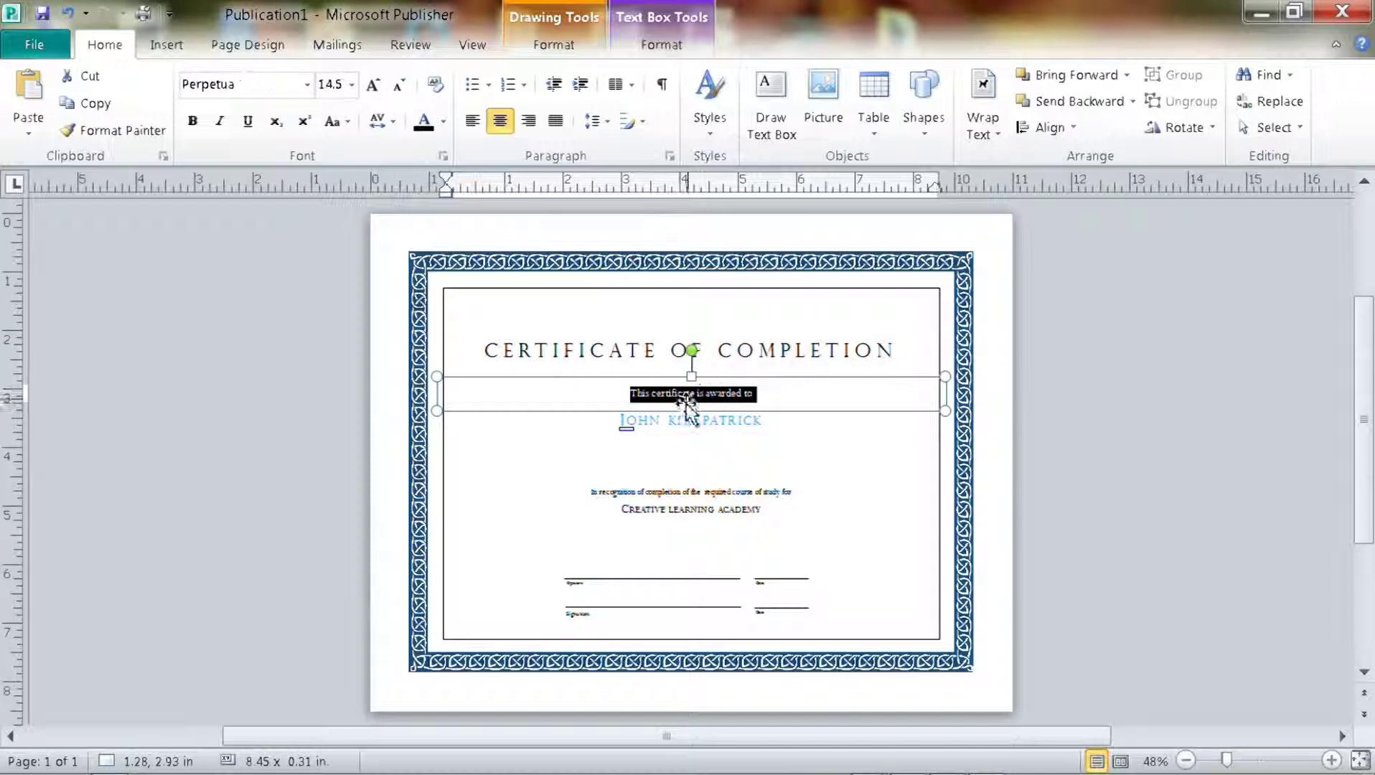
click(689, 353)
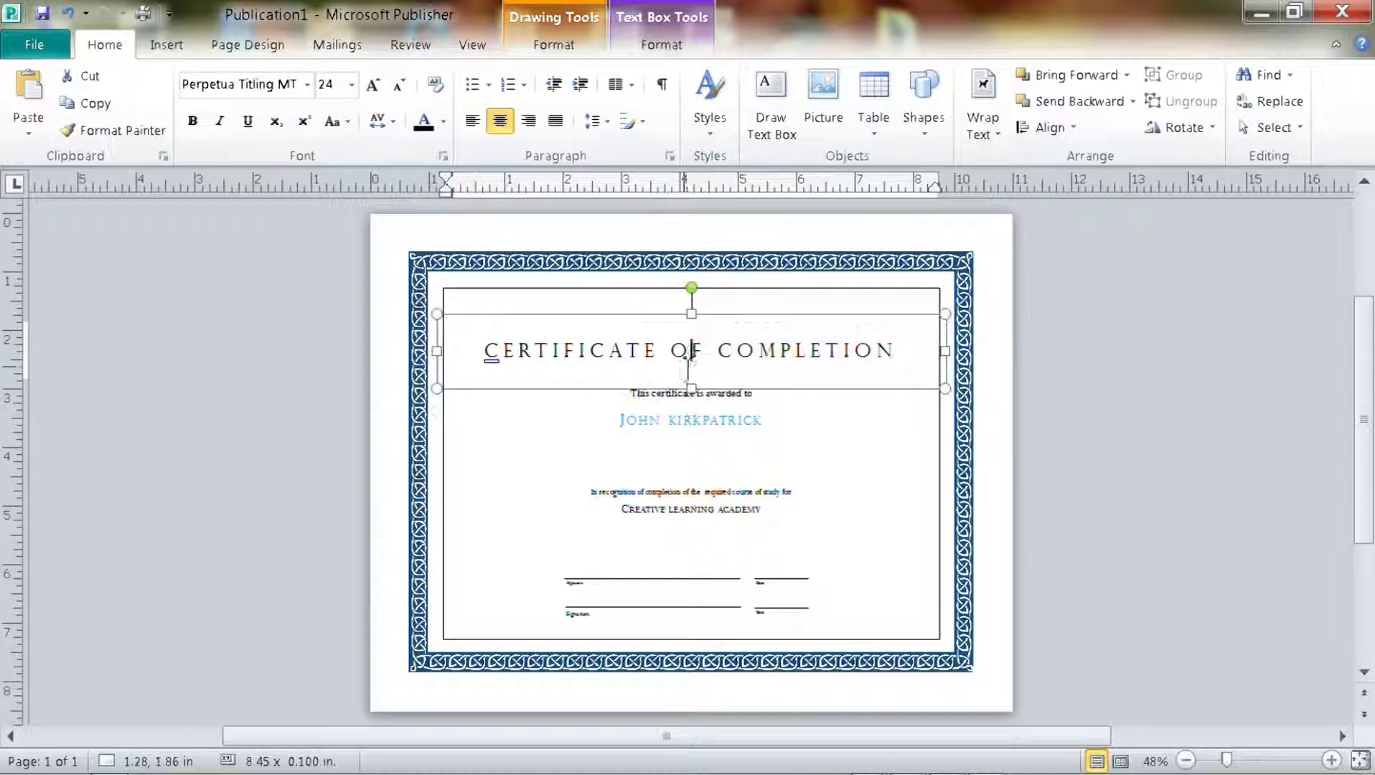
click(697, 465)
click(683, 429)
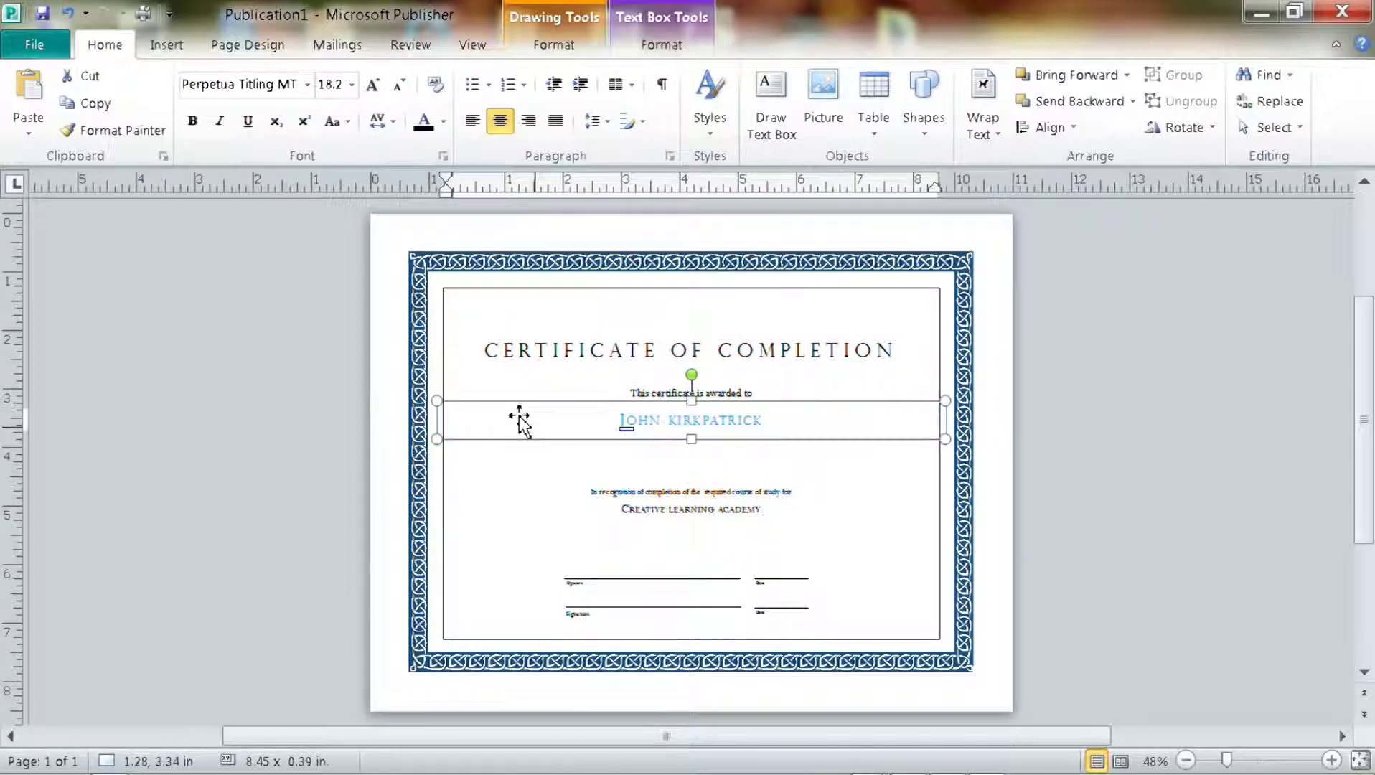
Enlarge the recipient's name text to 28 pt.
click(619, 429)
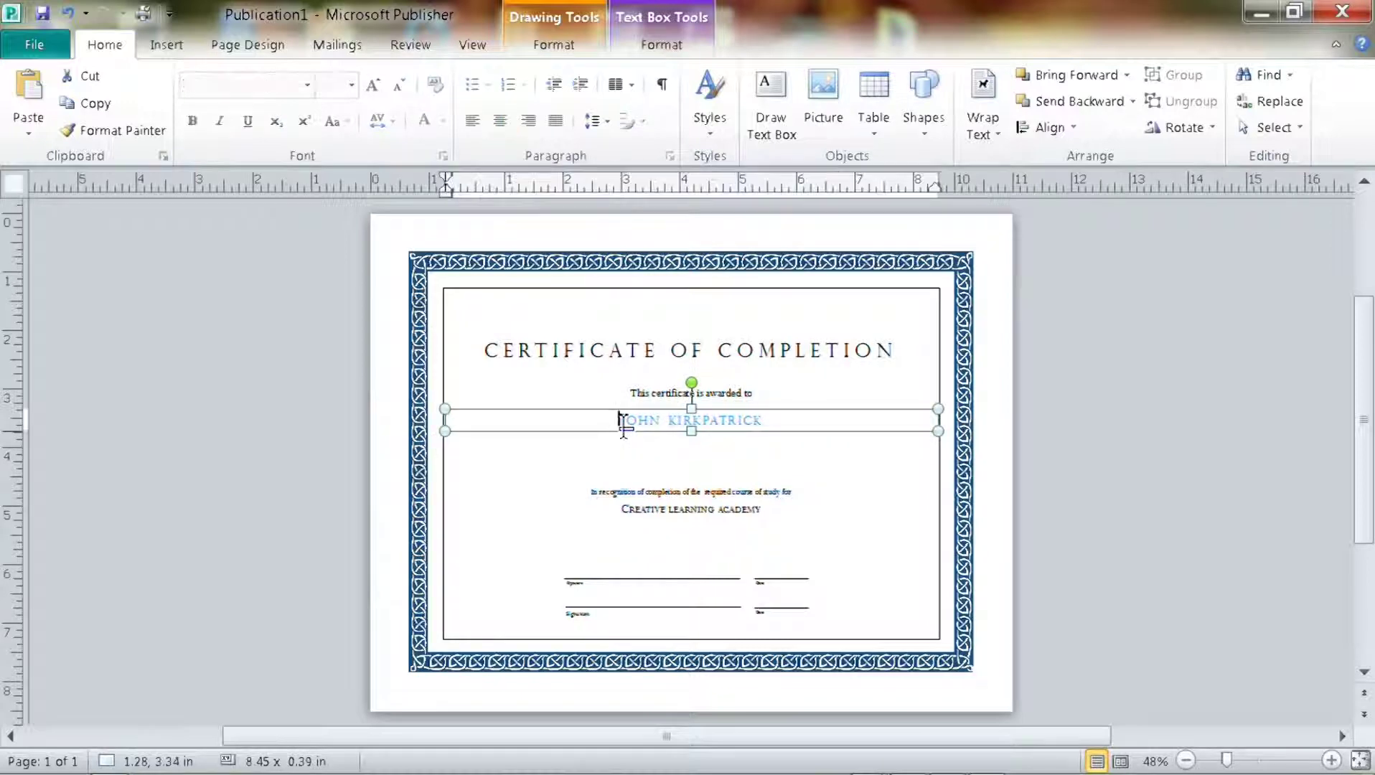
triple_click(628, 423)
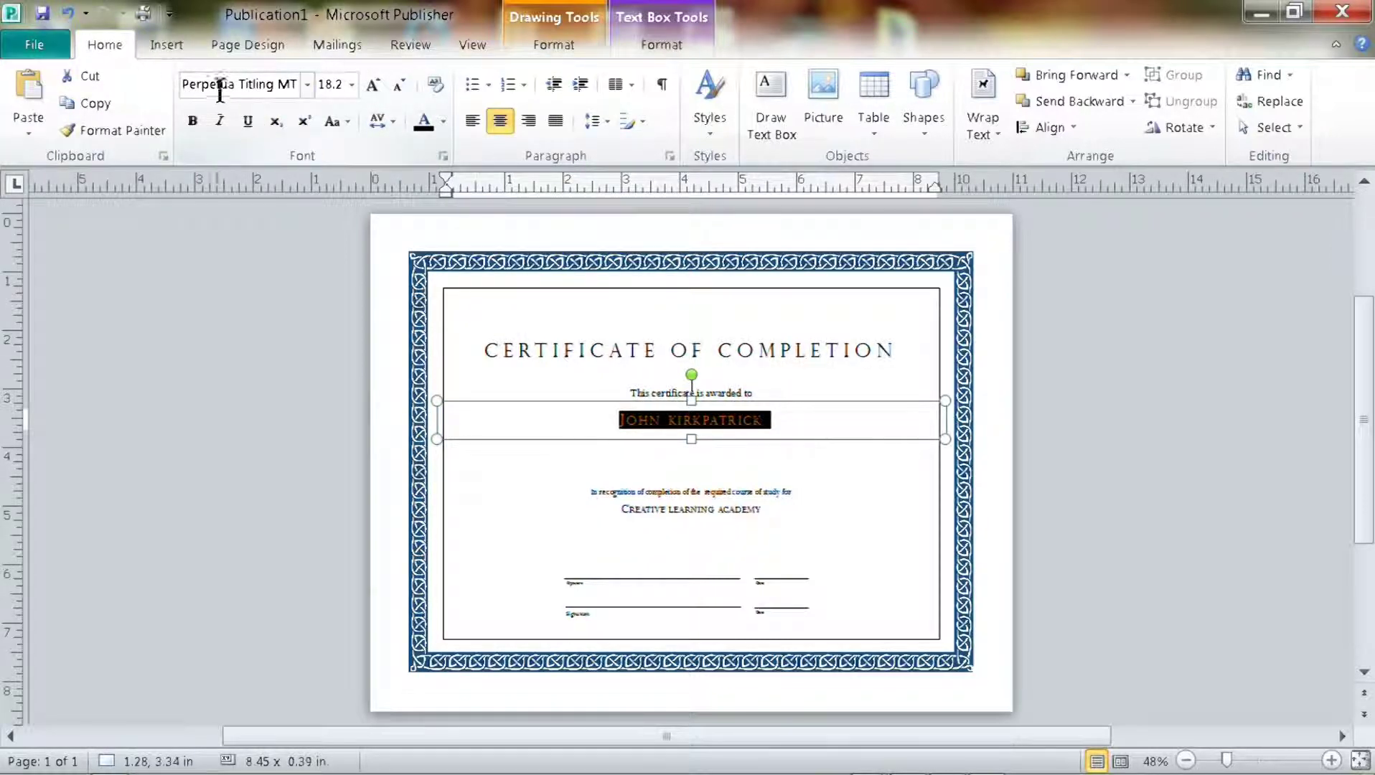
click(370, 88)
click(371, 88)
click(370, 88)
click(370, 89)
click(370, 88)
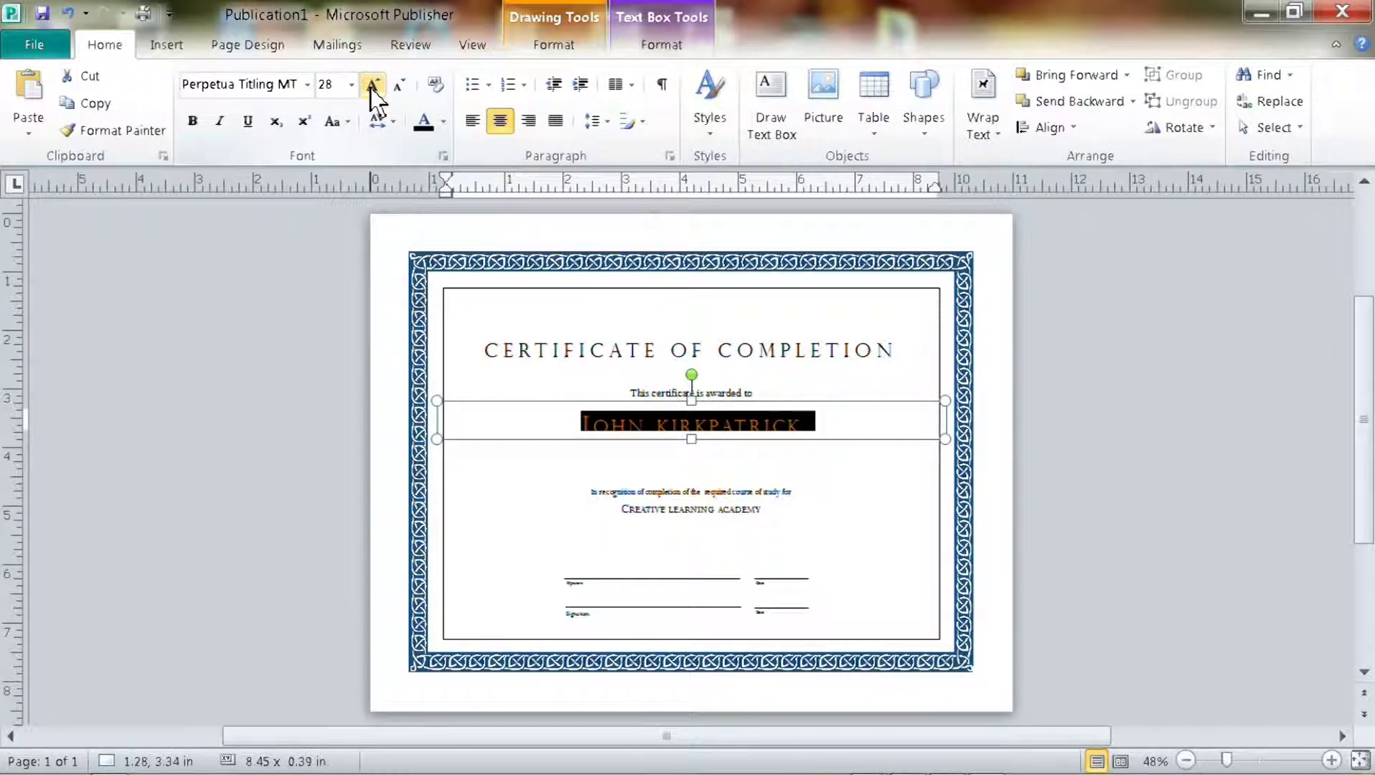
Extend the lower edge of the recipient's name text box to a height of about 0.80 in.
click(694, 453)
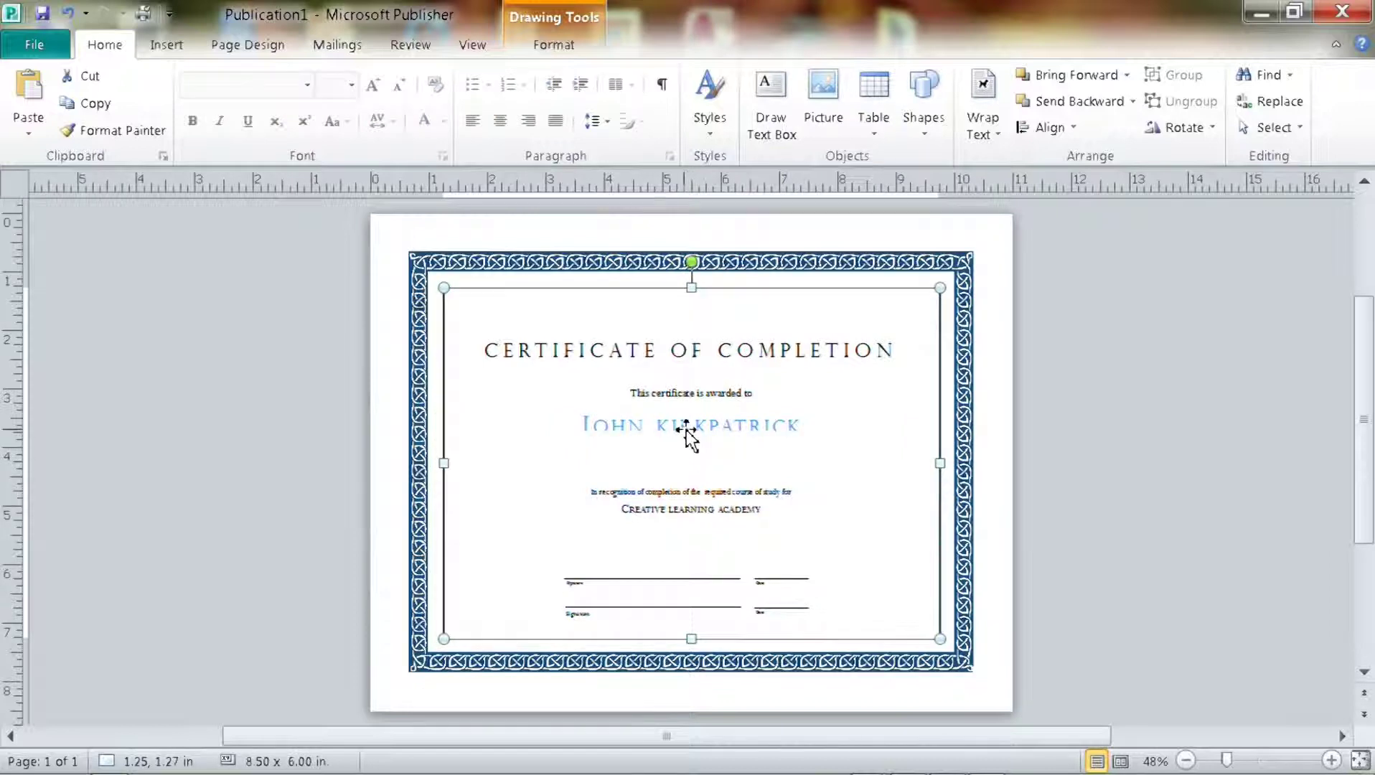
click(689, 434)
drag(696, 439, 695, 464)
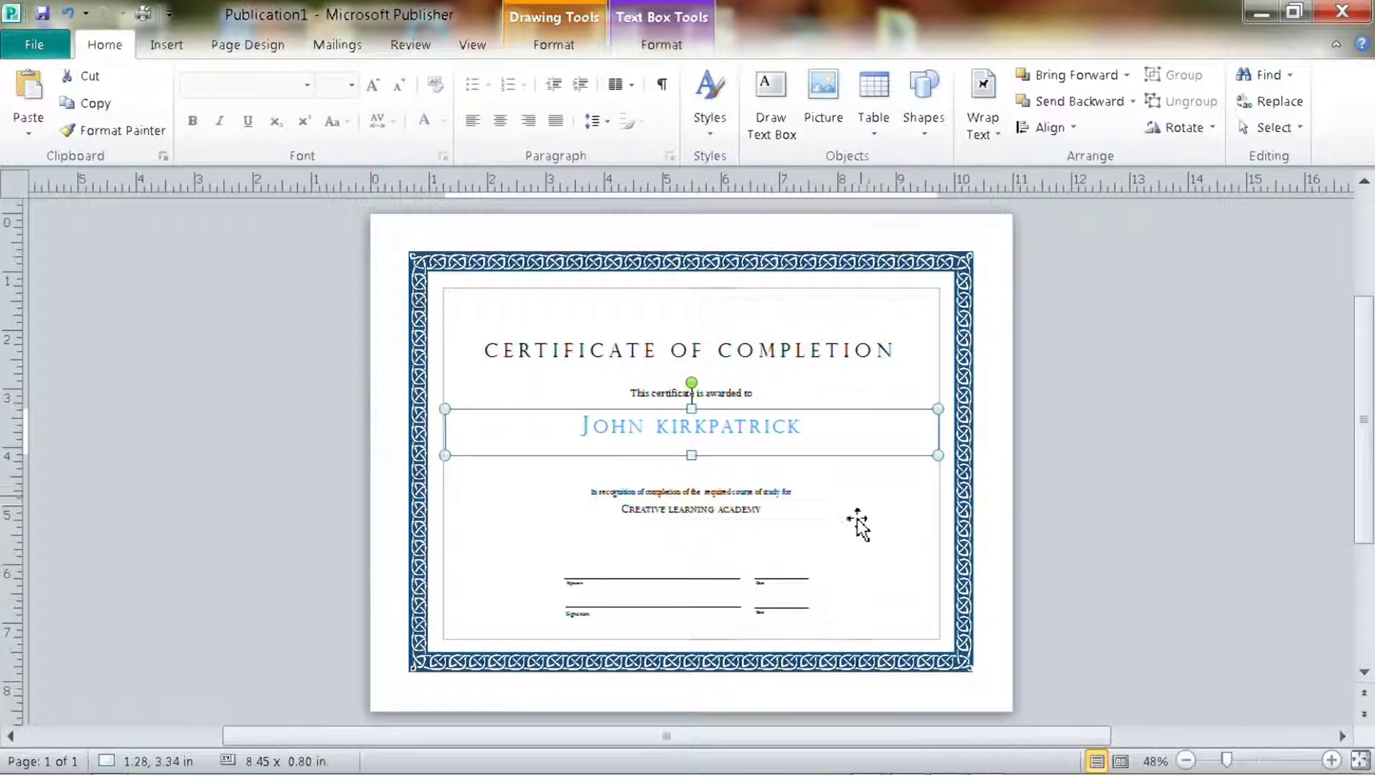
Move the "In recognition of completion" line and "Creative learning academy" up beneath the recipient's name.
click(836, 505)
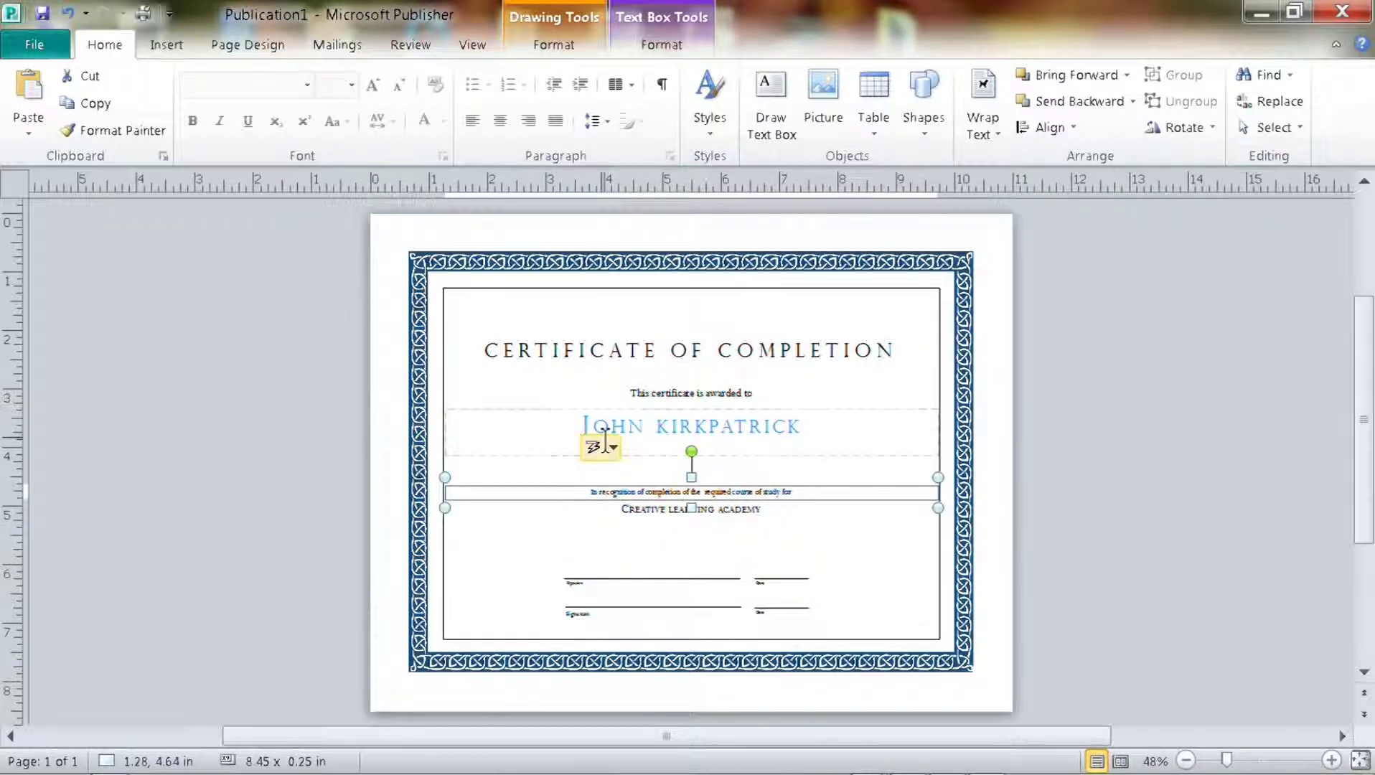
click(881, 562)
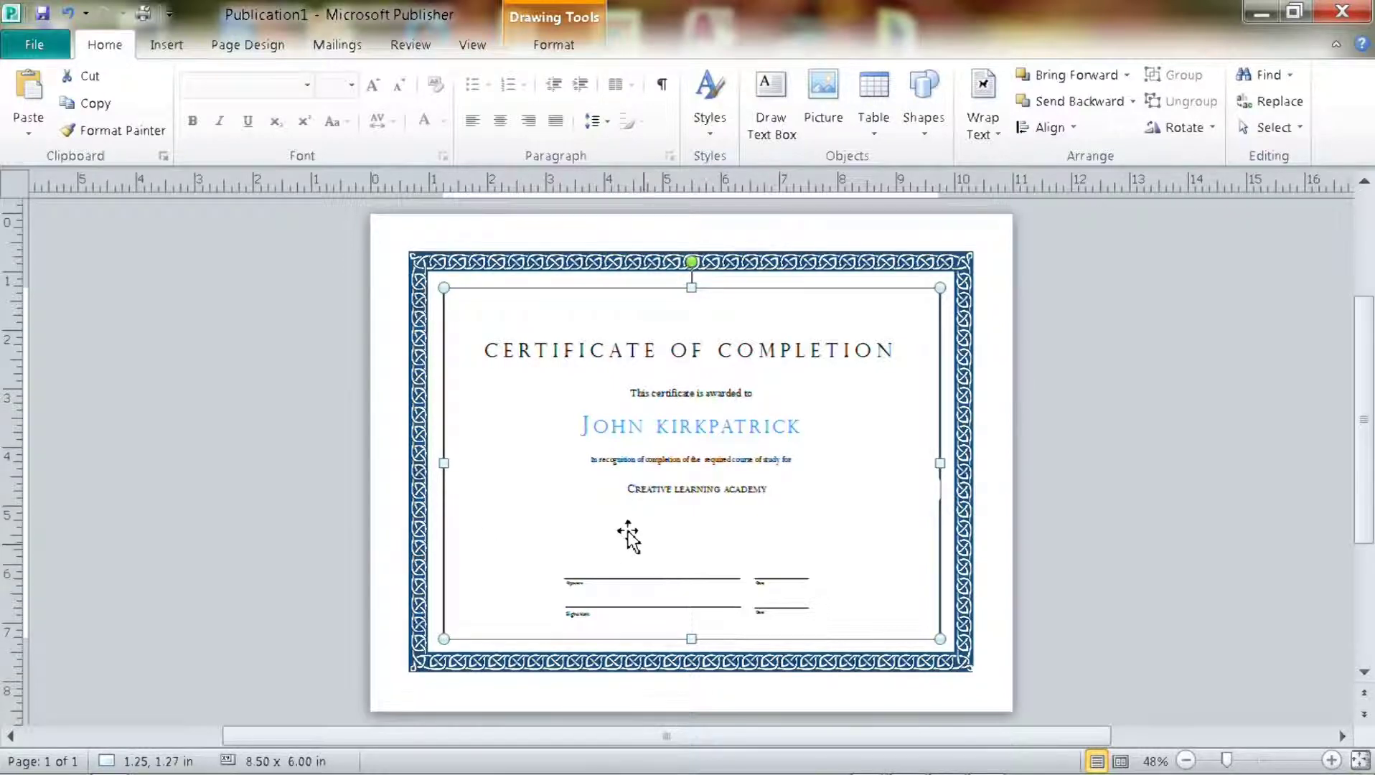
click(173, 46)
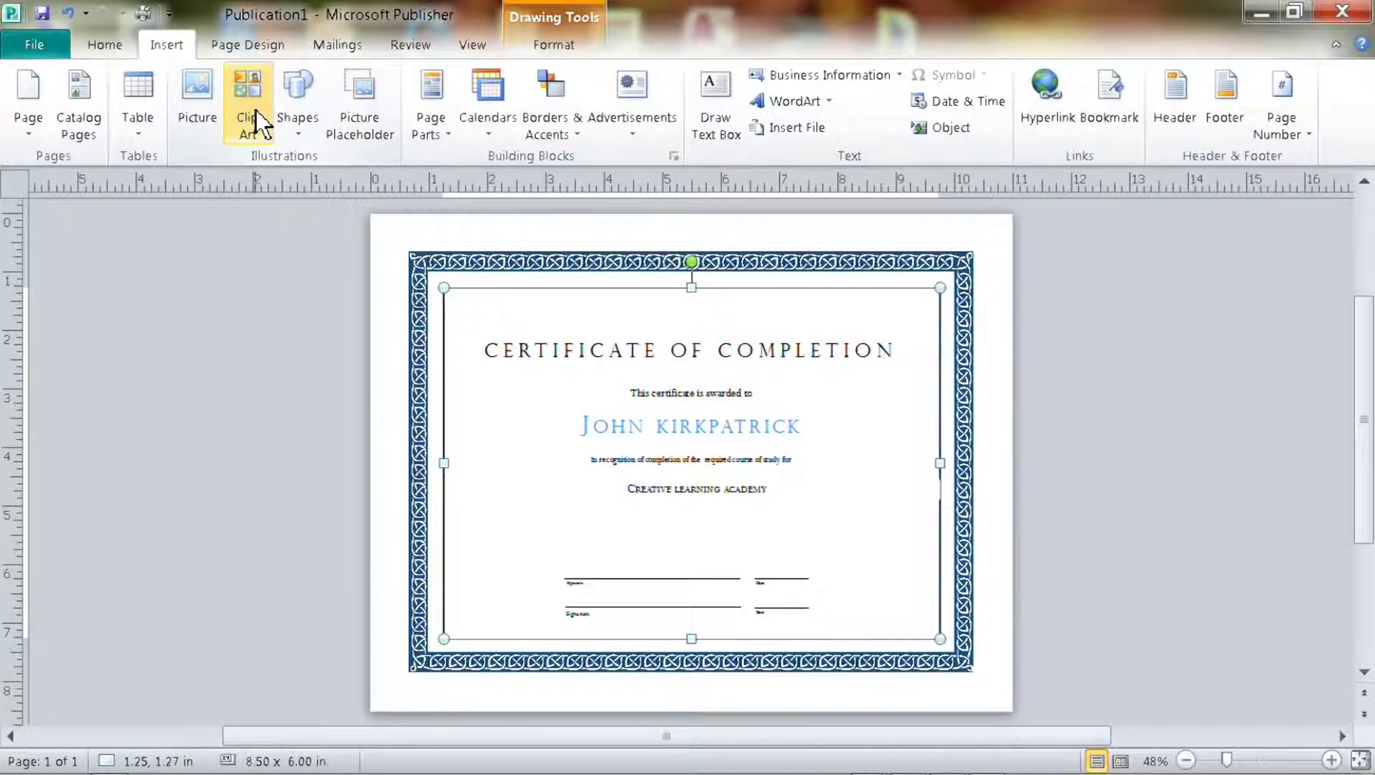
click(189, 111)
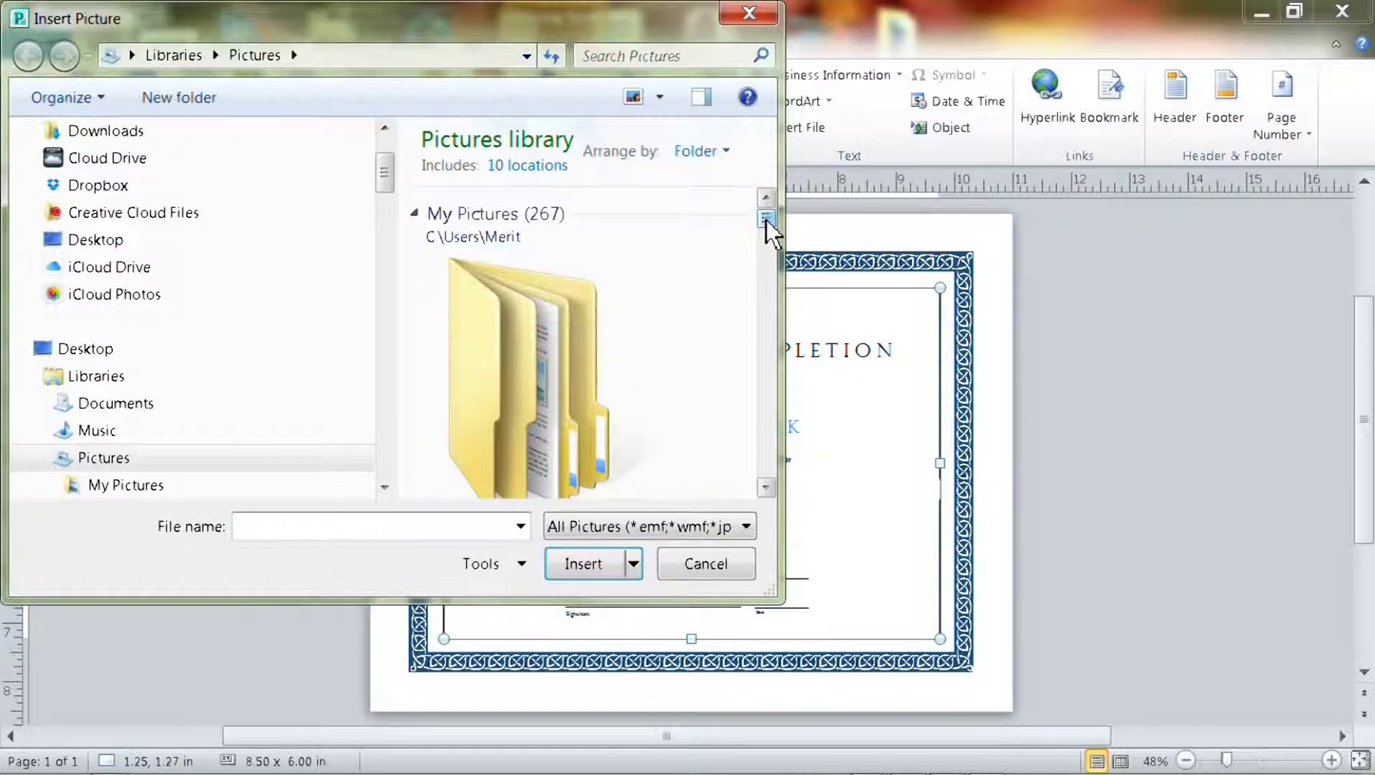
click(711, 562)
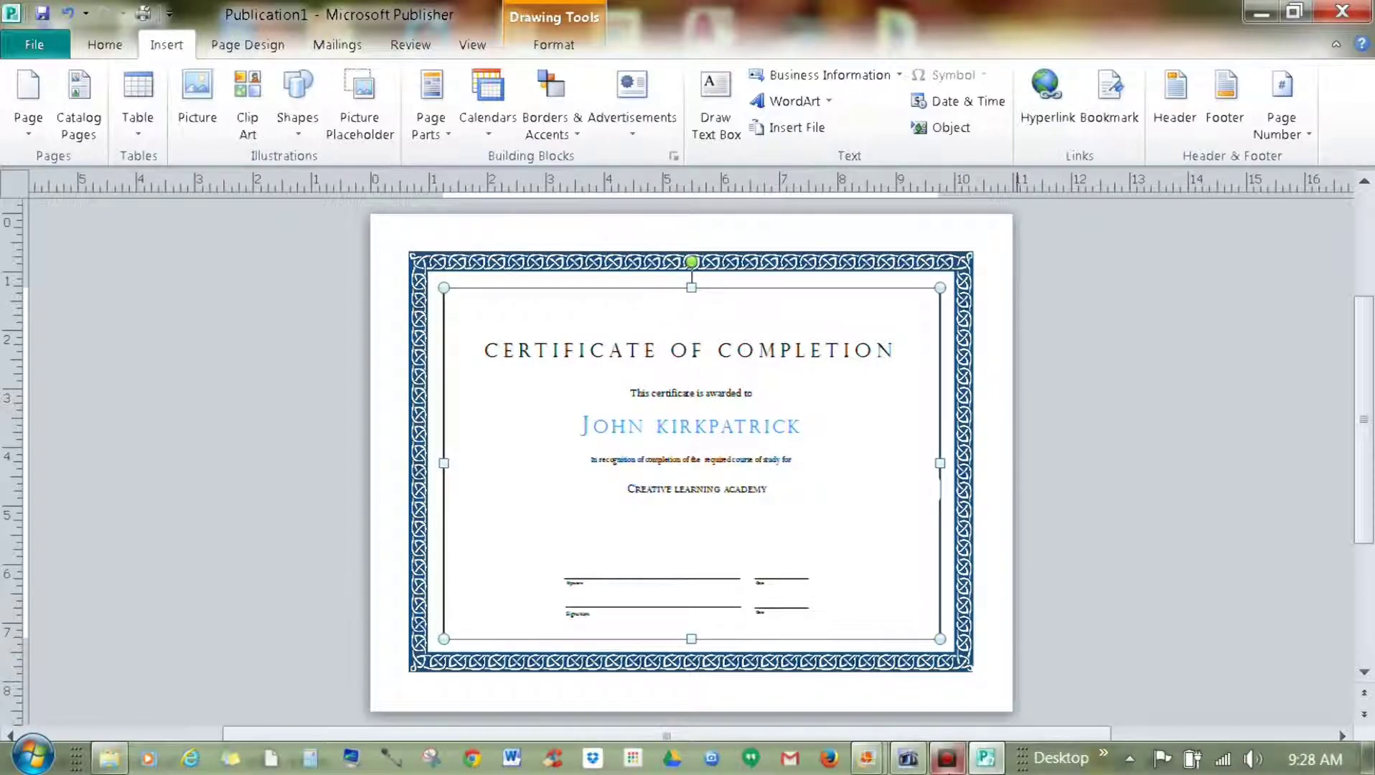
Copy the seal image CLA Seal Final.png from Windows Live Photo Gallery and paste it into the certificate in Publisher.
mouse_move(872, 765)
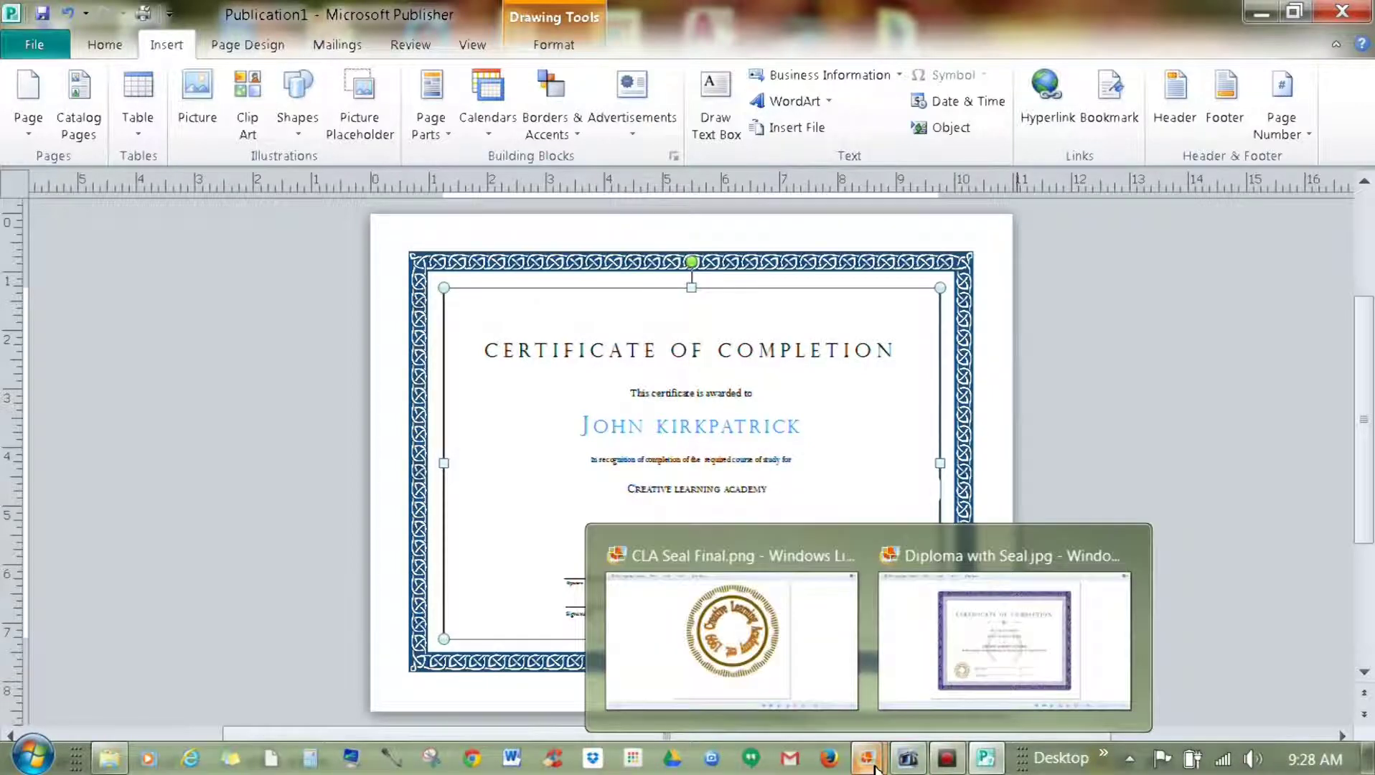
click(755, 638)
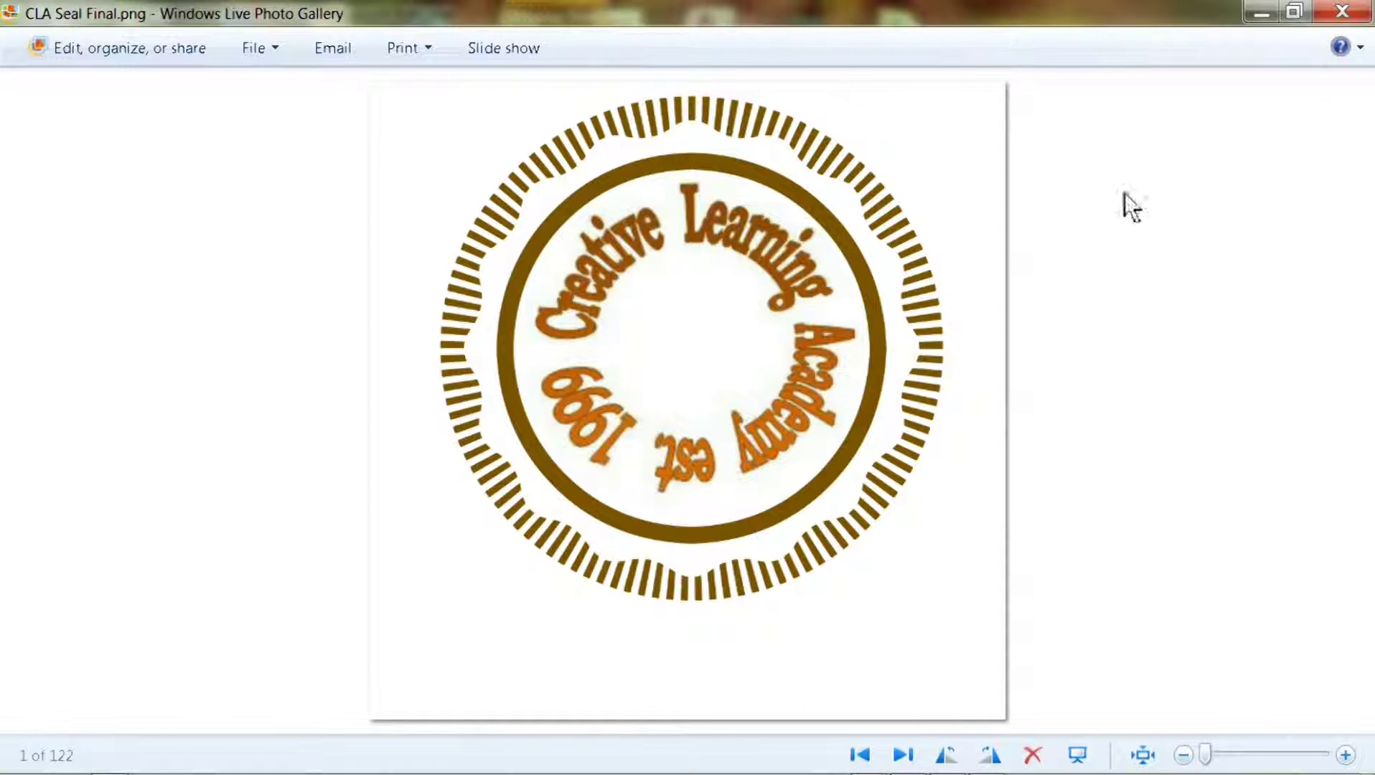
right_click(775, 343)
click(833, 511)
click(1261, 13)
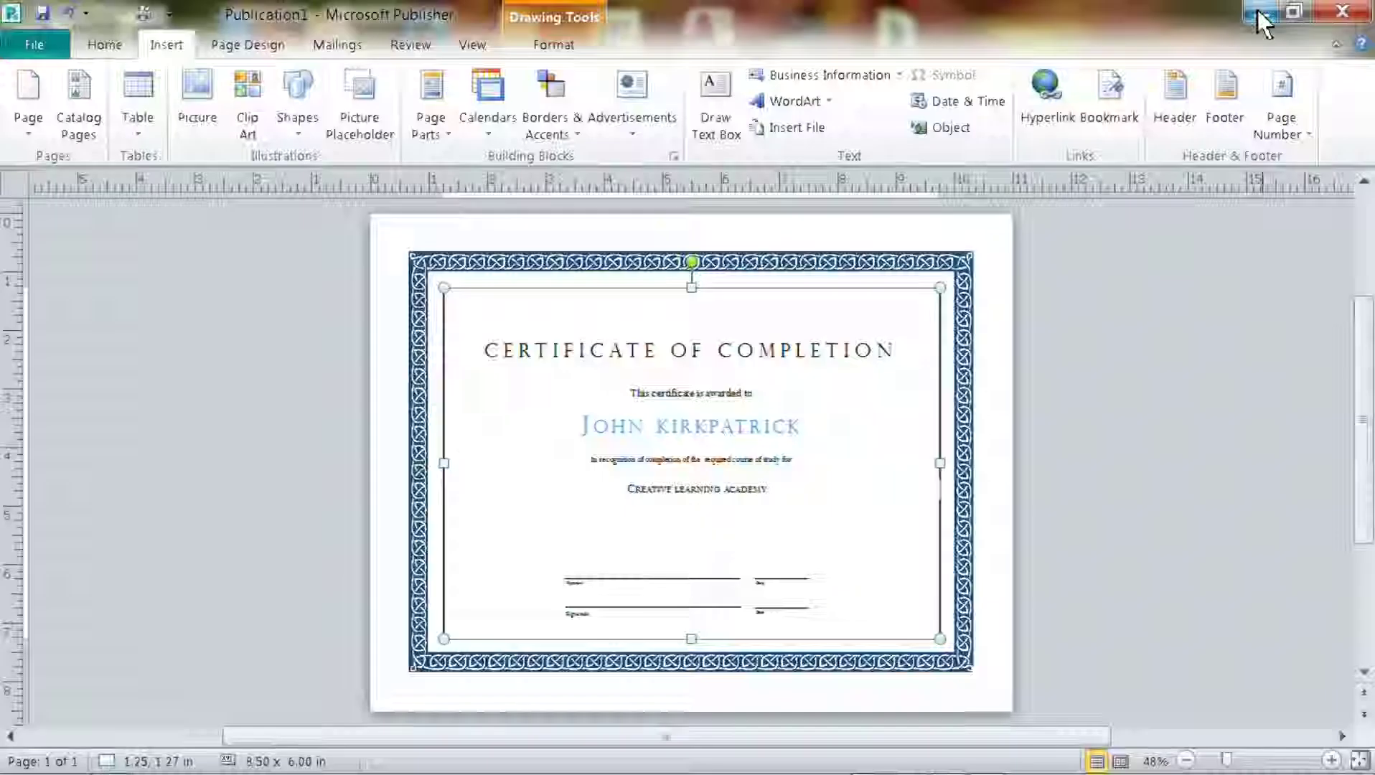
right_click(670, 546)
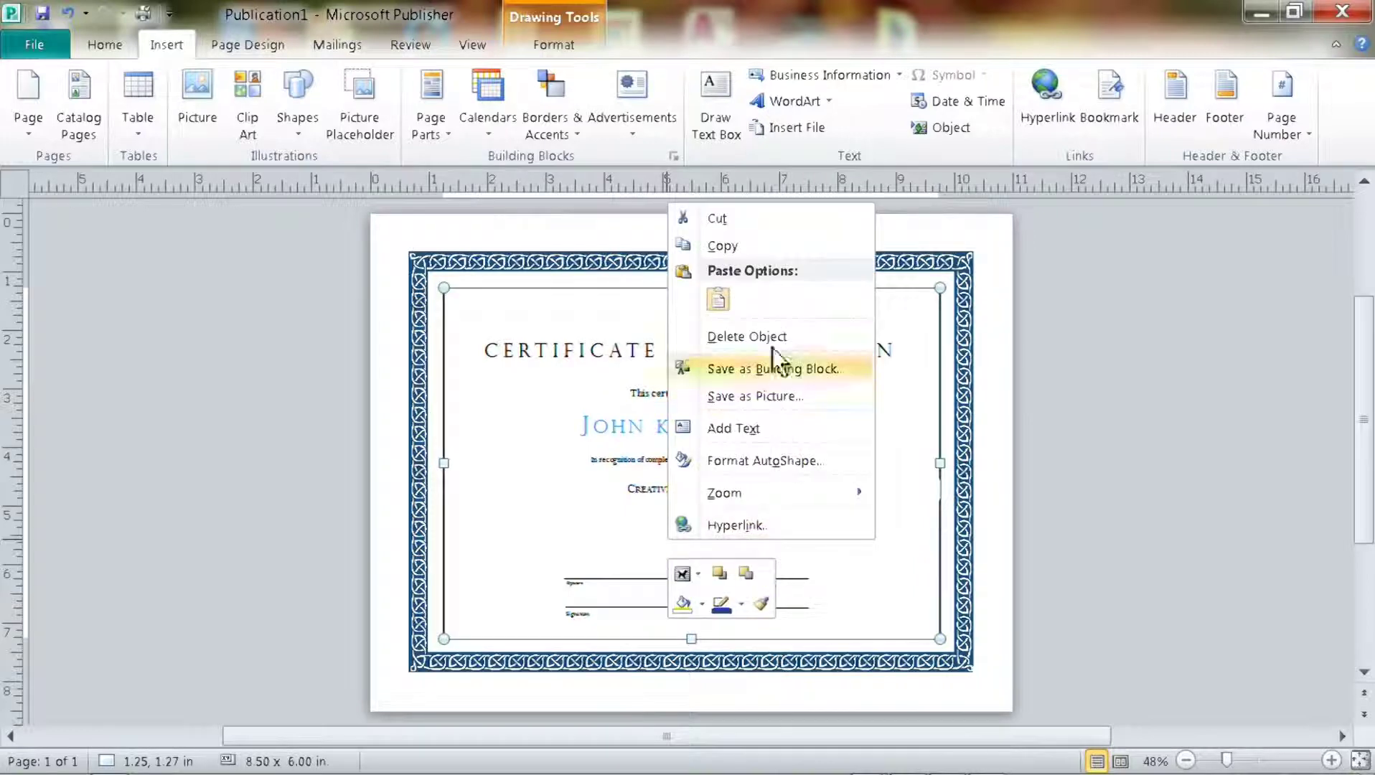
click(719, 300)
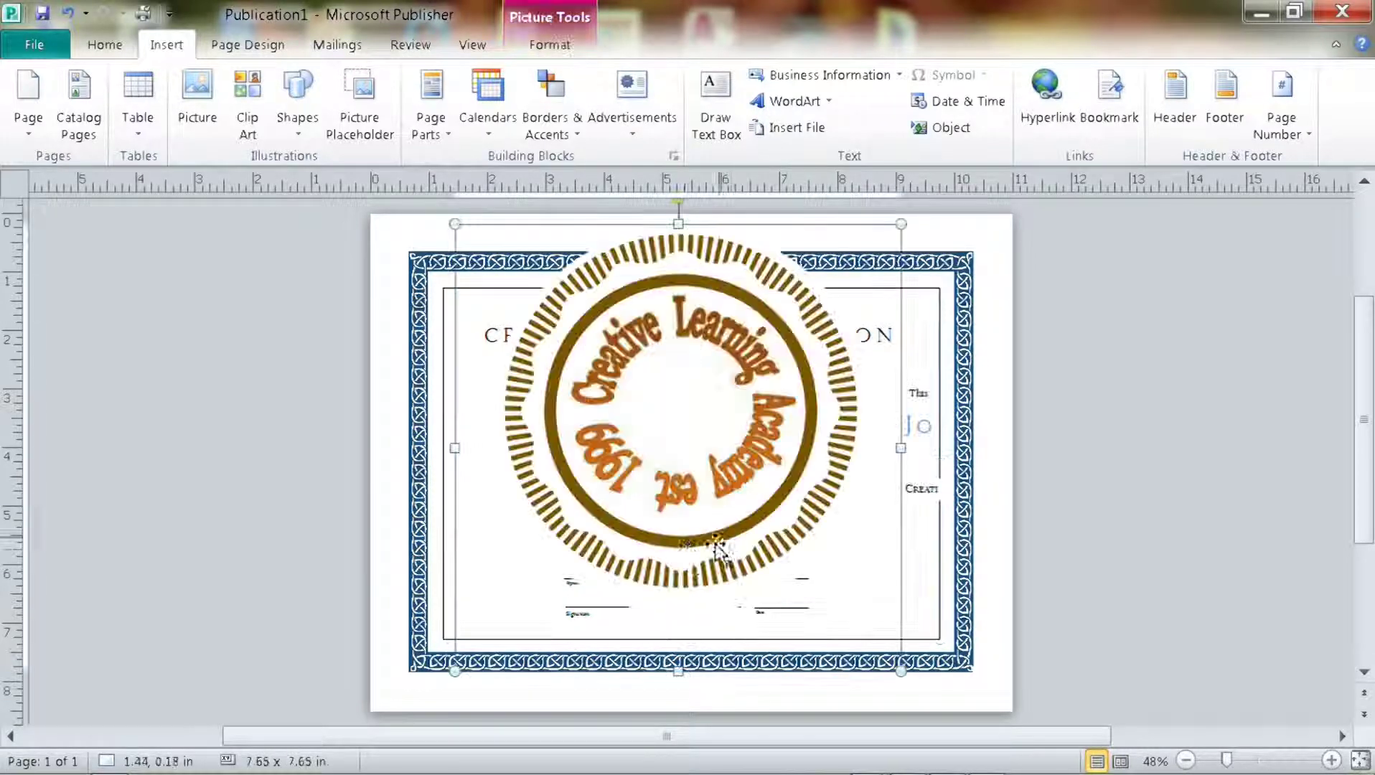
Shrink the seal to roughly 1.25 in square and centre it between "Creative learning academy" and the signature lines.
drag(905, 674, 688, 457)
drag(562, 316, 680, 465)
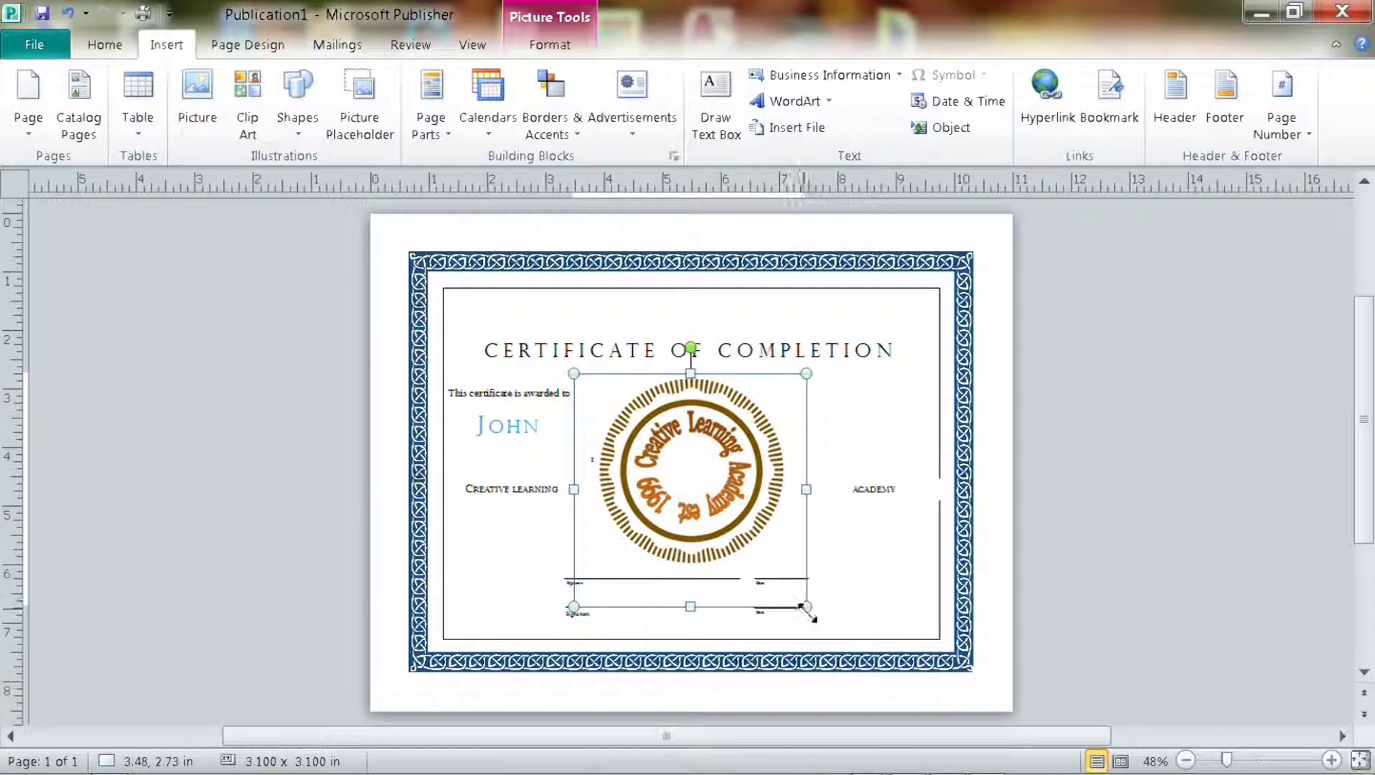
drag(794, 594, 674, 474)
drag(635, 431, 719, 561)
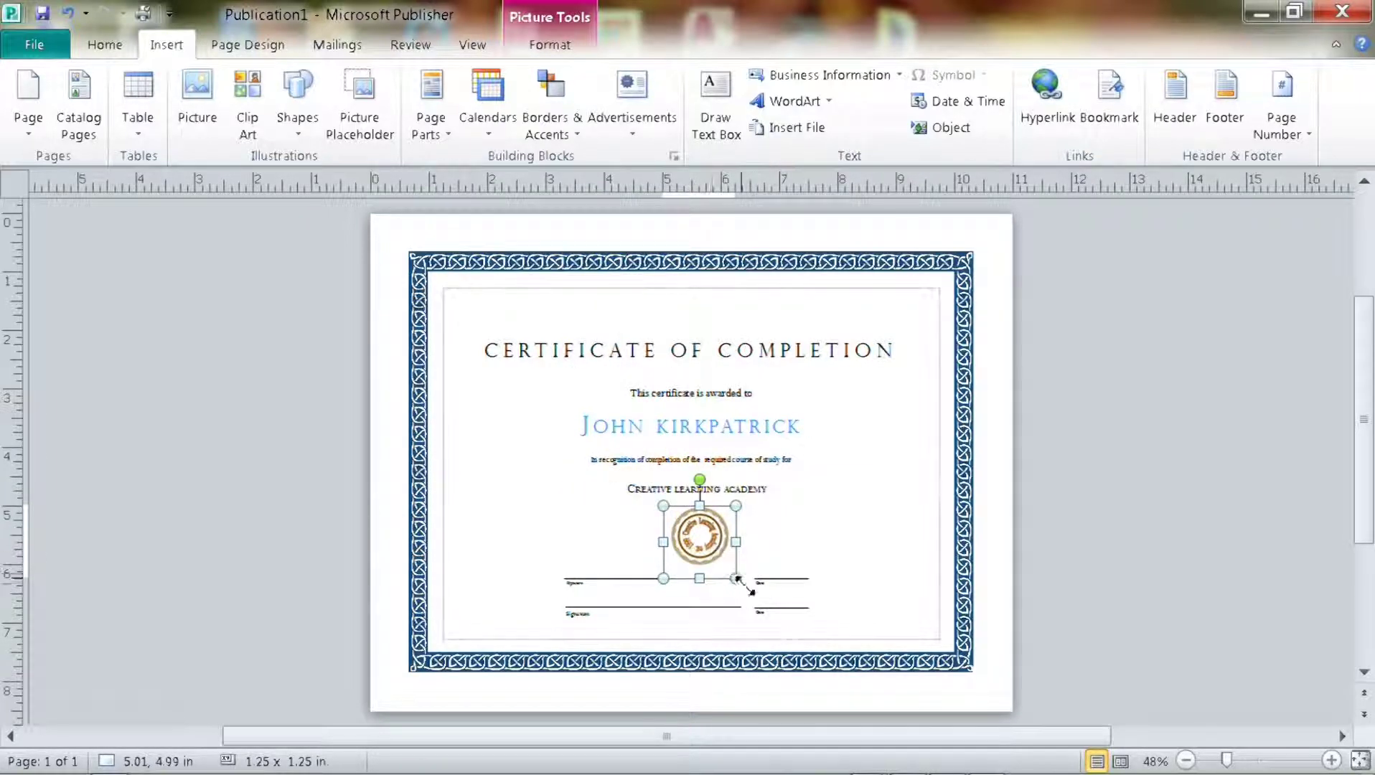
click(780, 568)
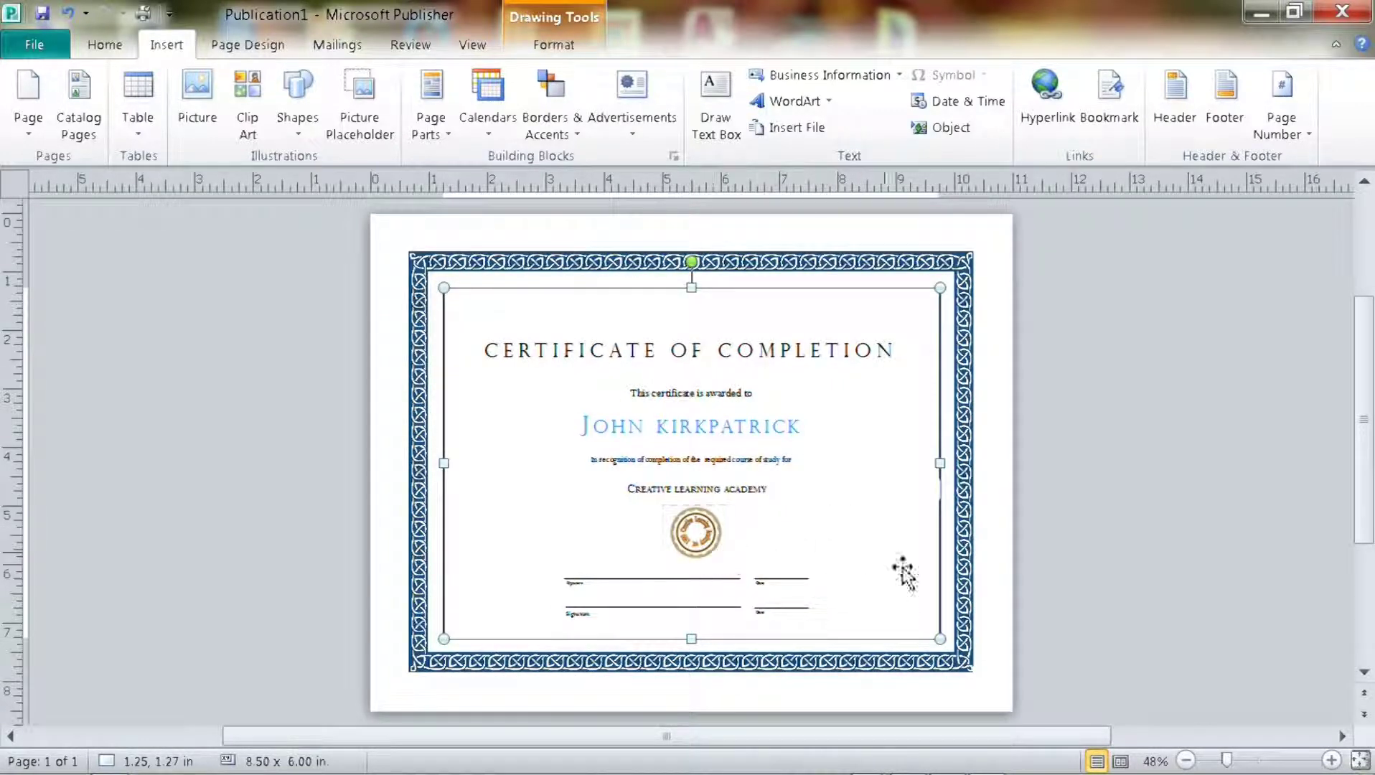
click(997, 474)
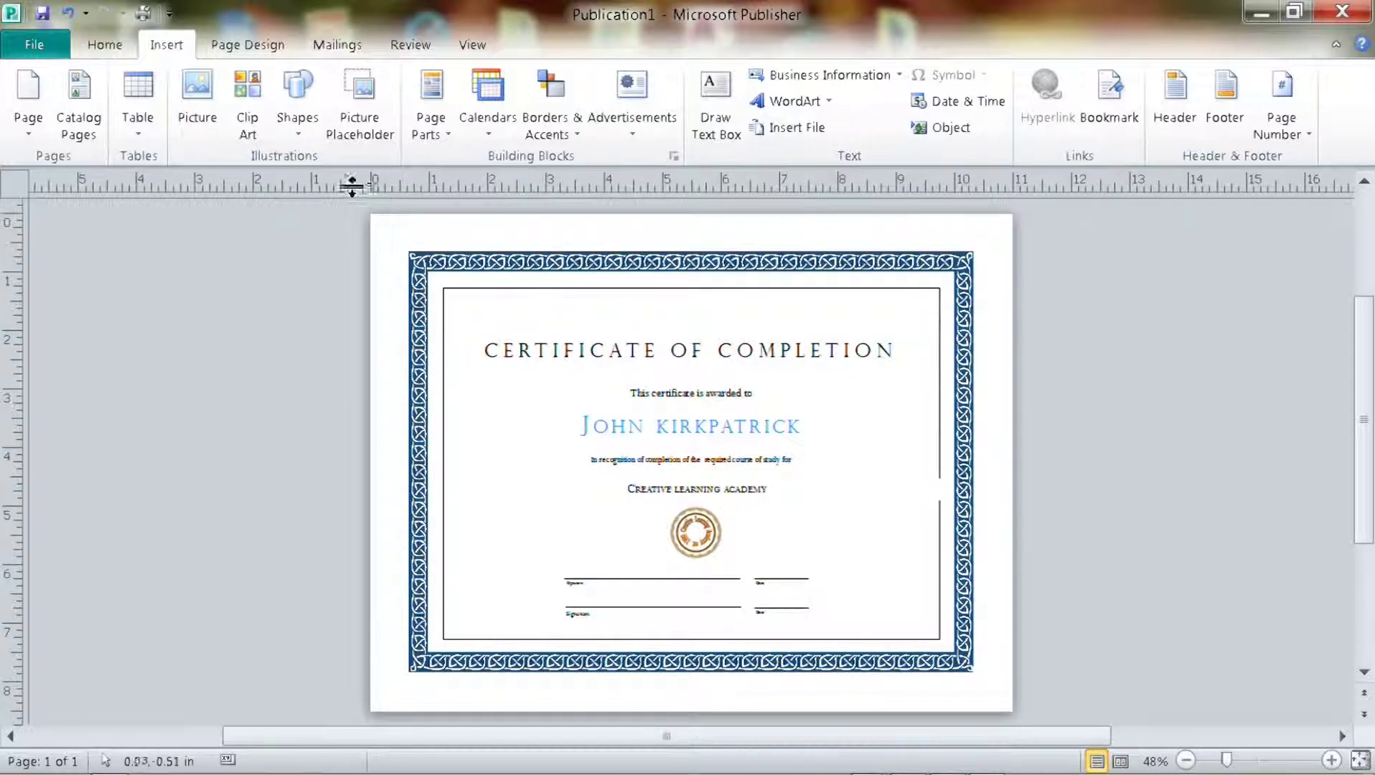
Save the certificate as a PDF named Publication1.pdf in the Documents library.
click(54, 43)
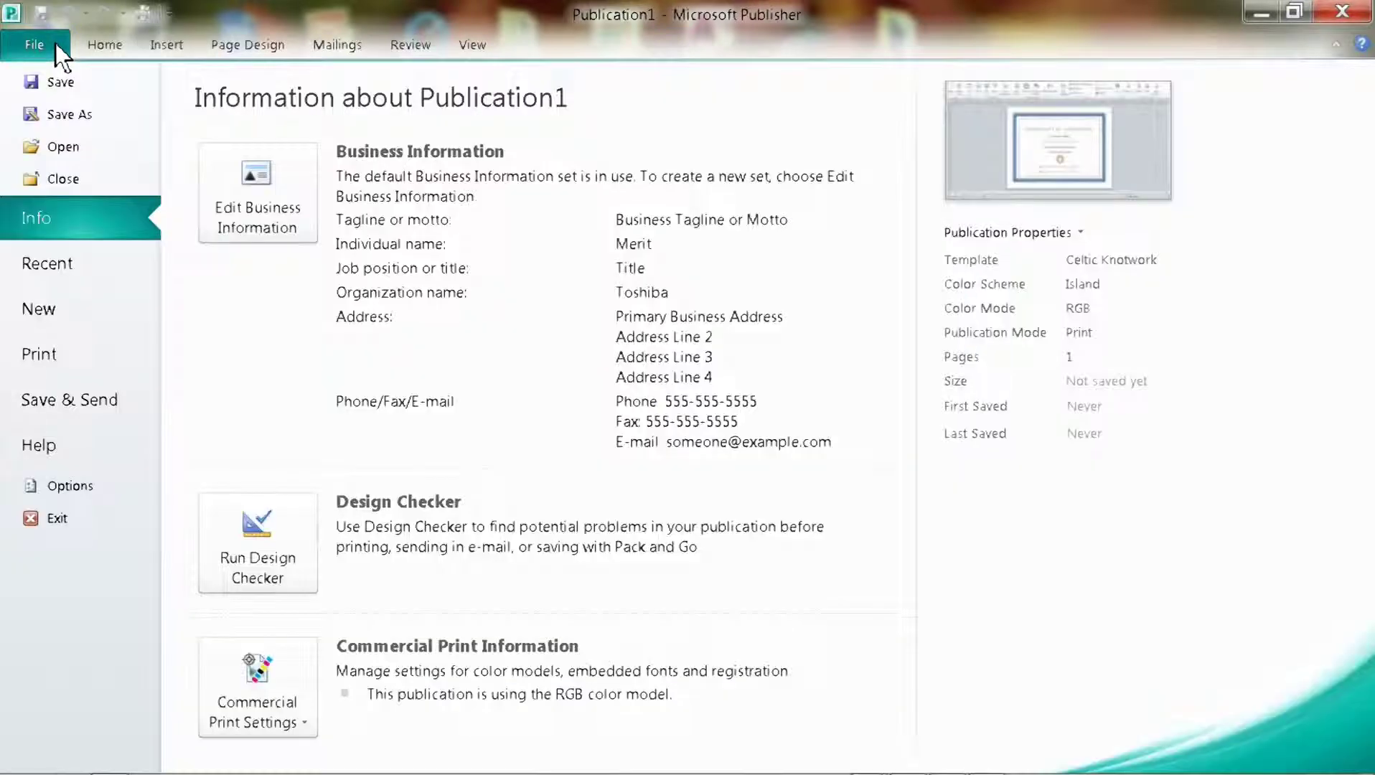
click(68, 114)
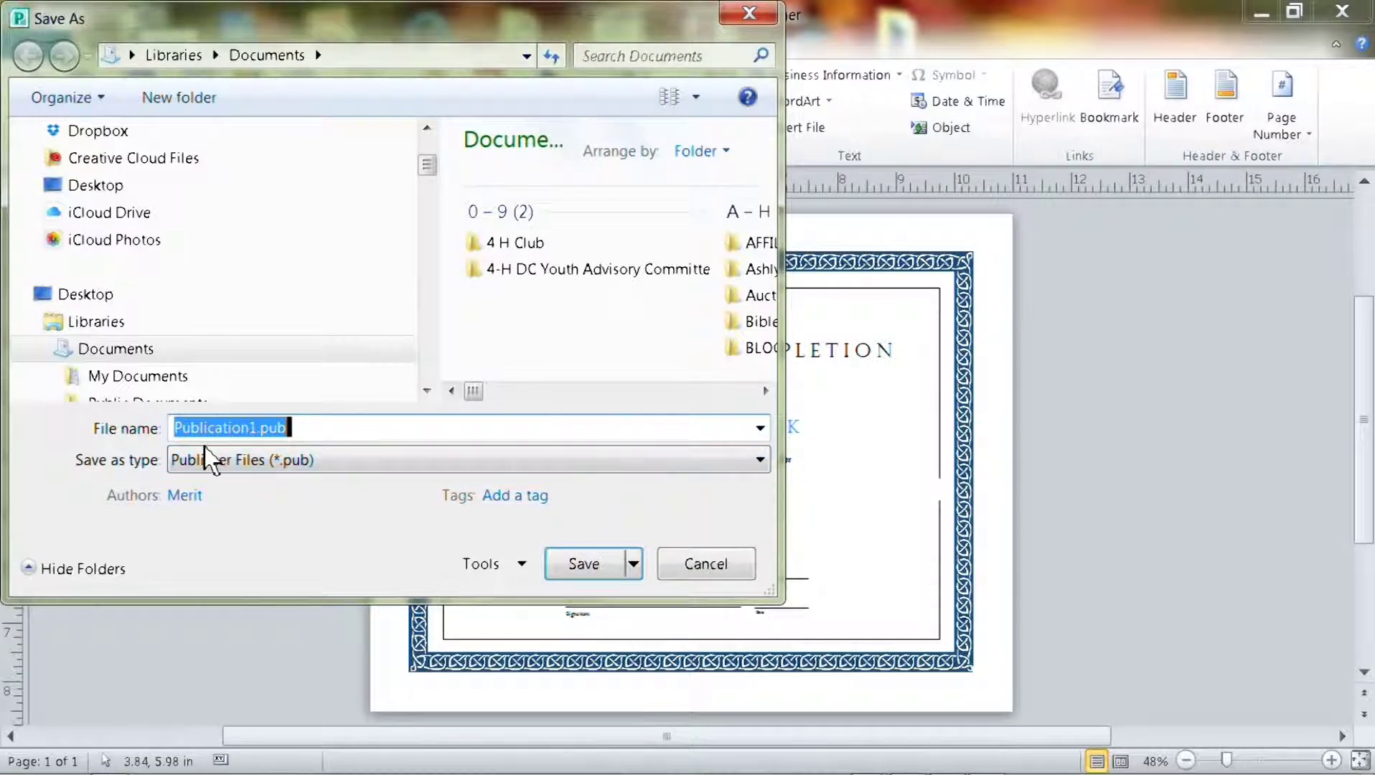
click(705, 465)
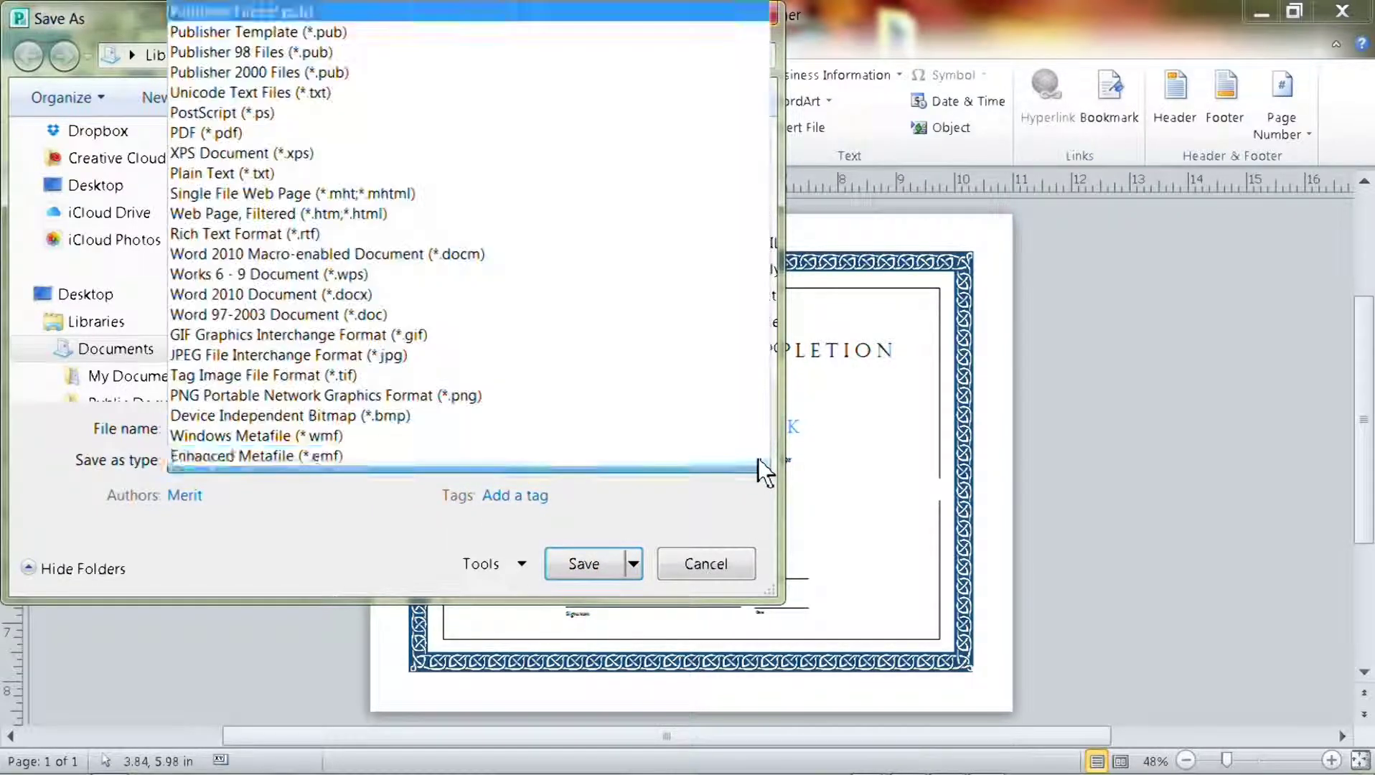
click(209, 133)
double_click(180, 428)
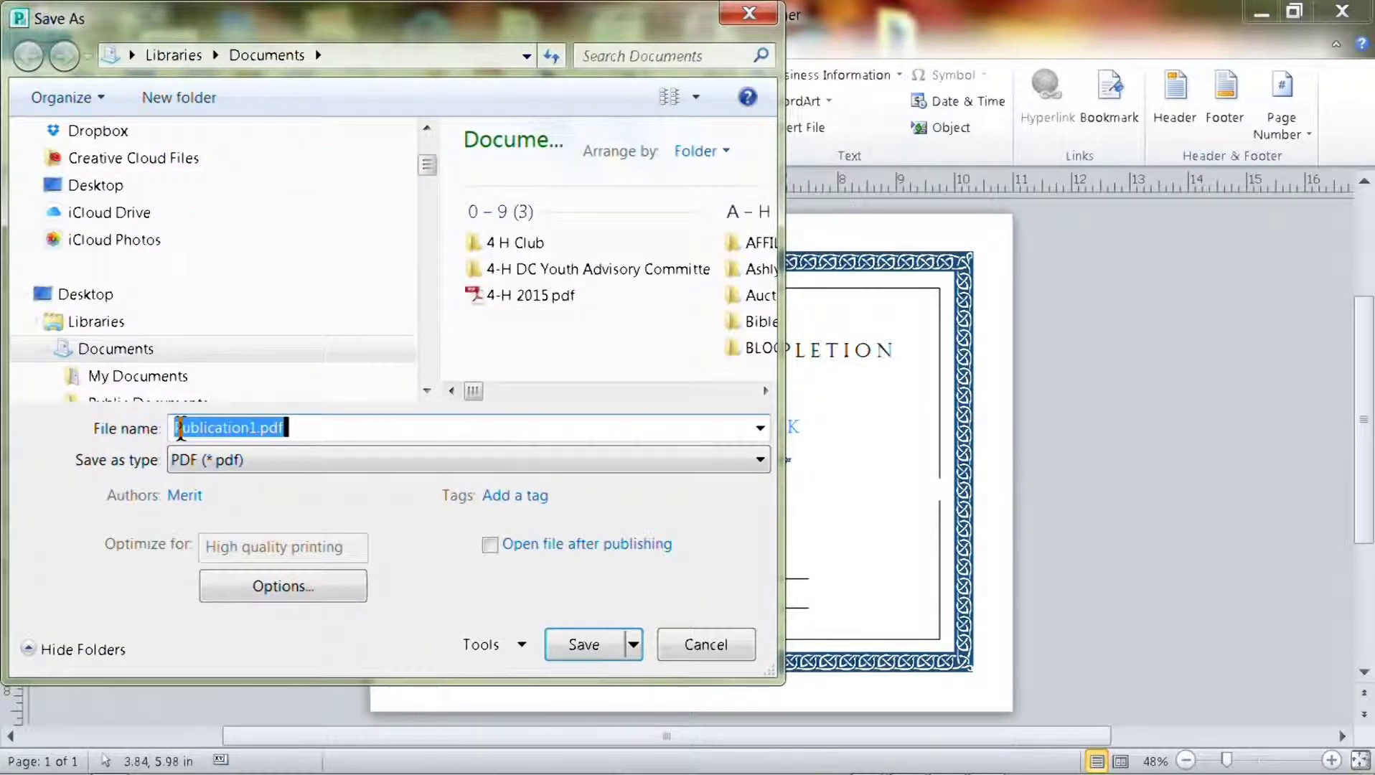
drag(179, 429, 228, 429)
click(583, 650)
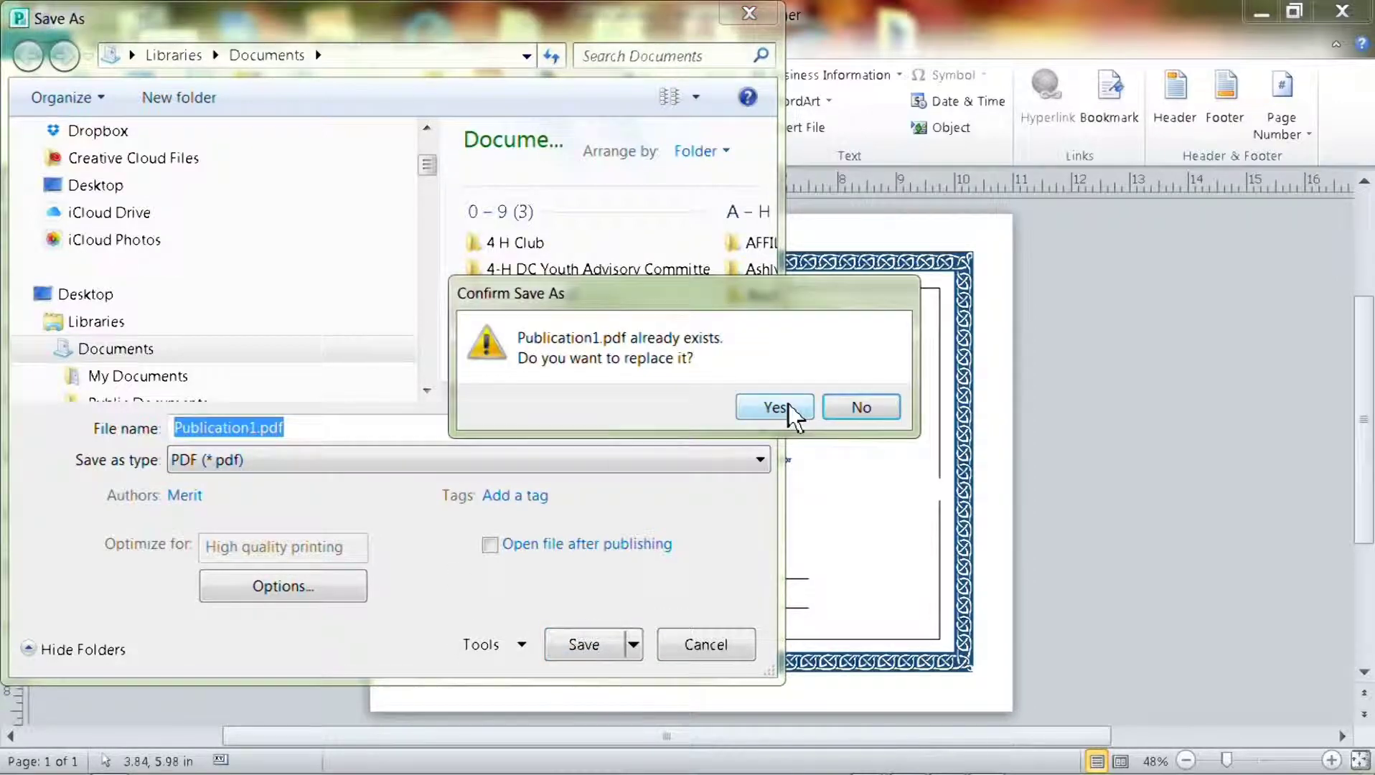